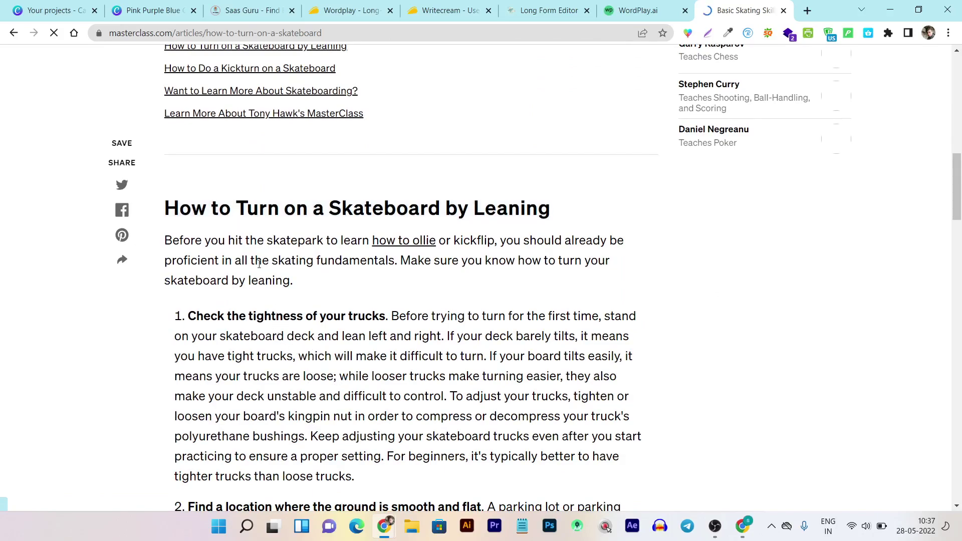
Copy the point "Check the tightness of your trucks" from the MasterClass article into the first article subheading on WordPlay.ai.
left_click_drag(192, 316, 384, 313)
key("ctrl+c")
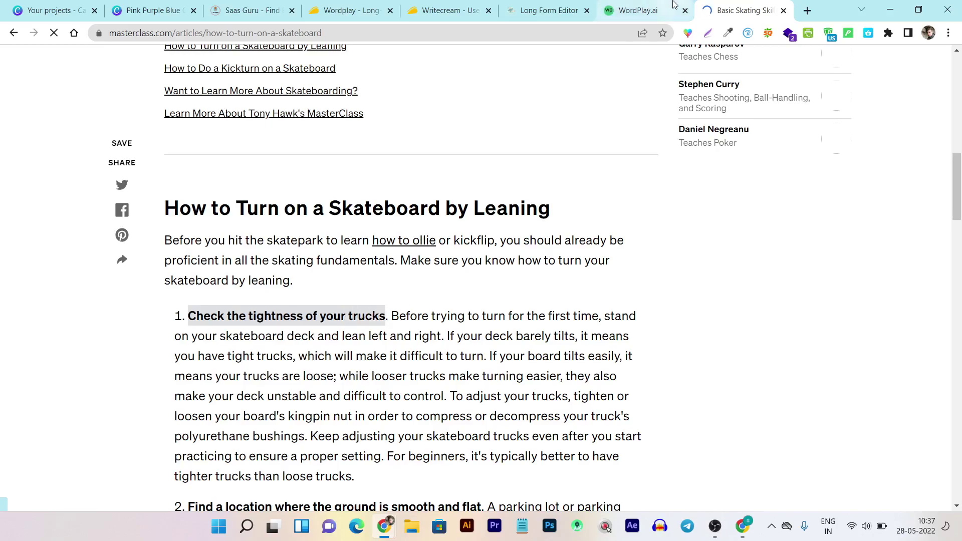
left_click(639, 10)
left_click(334, 150)
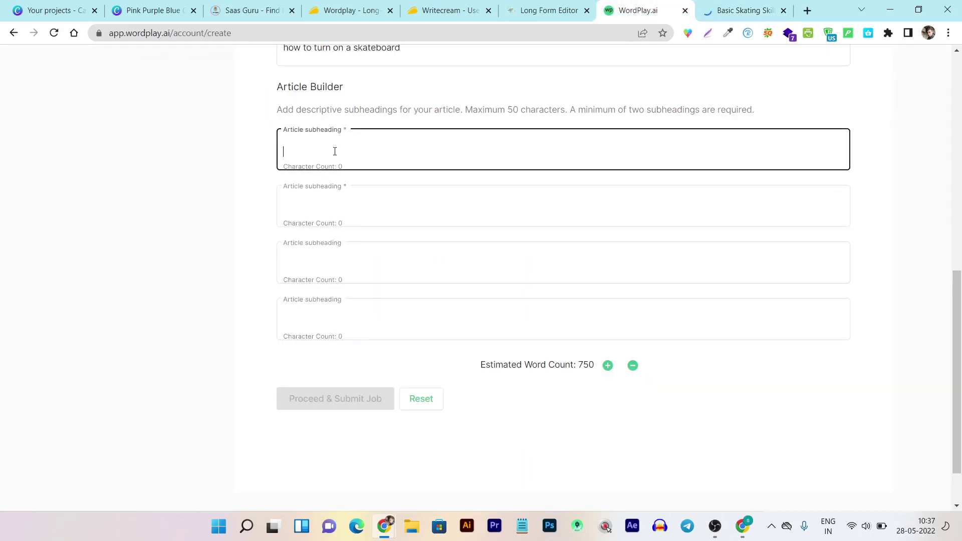
key("ctrl+v")
Replace the first article subheading with the MasterClass section heading "How to Turn on a Skateboard by Leaning".
left_click(707, 5)
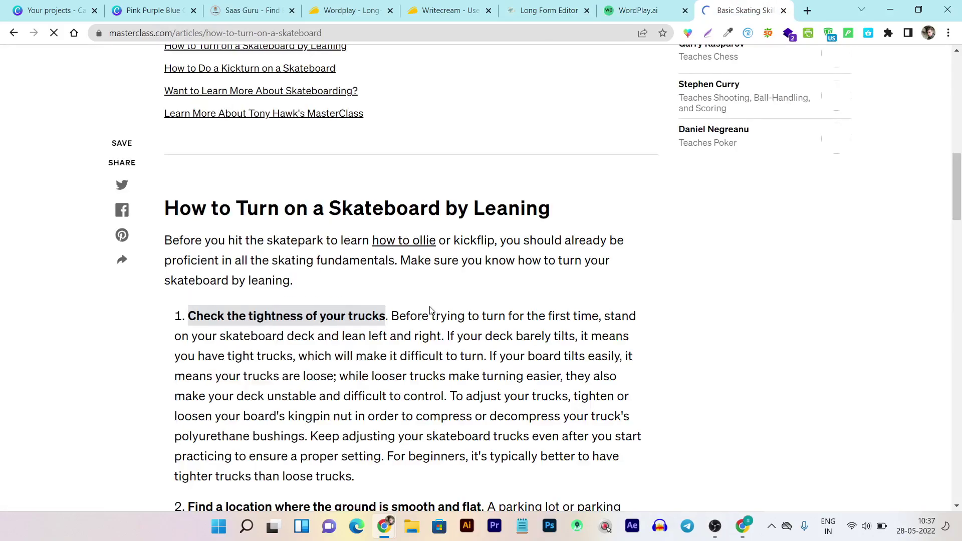
scroll(400, 300, "down", 5)
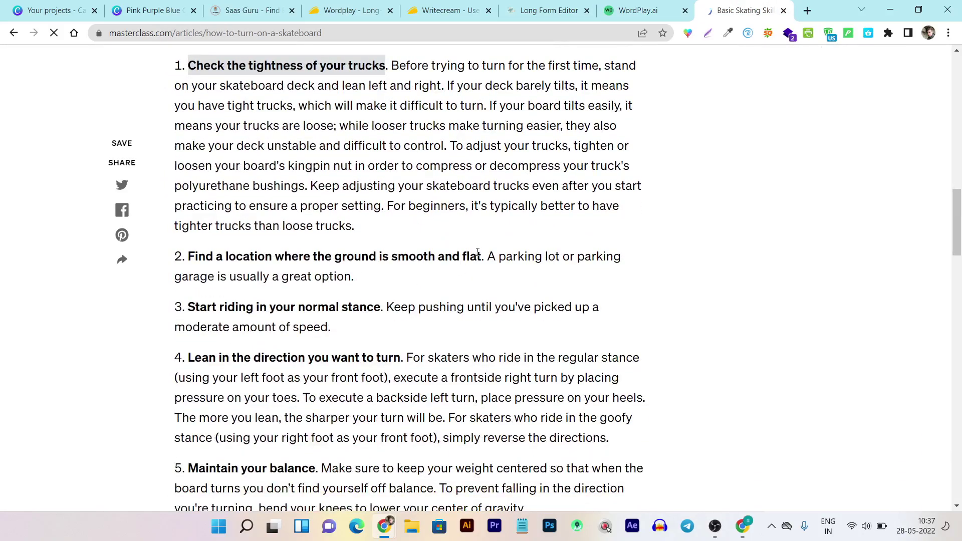
scroll(384, 315, "down", 10)
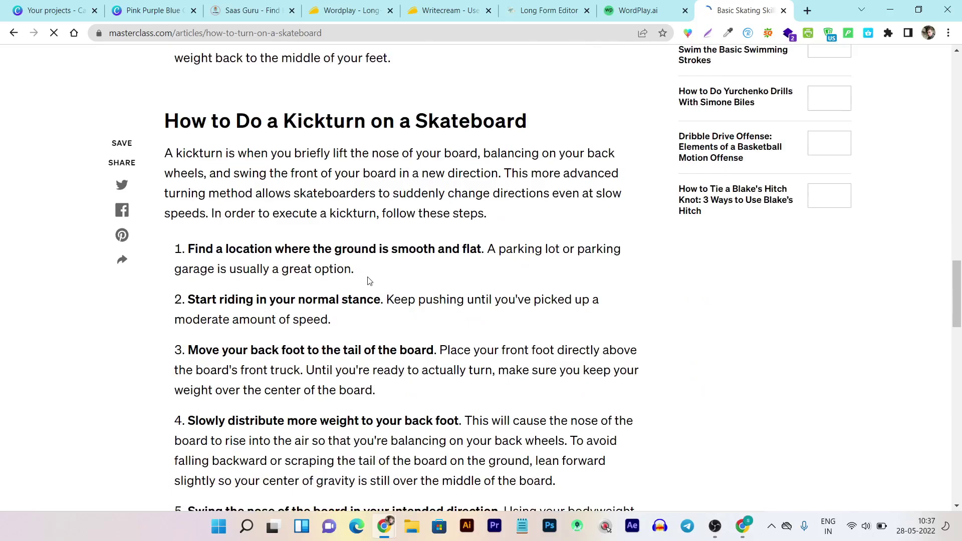
scroll(370, 278, "up", 15)
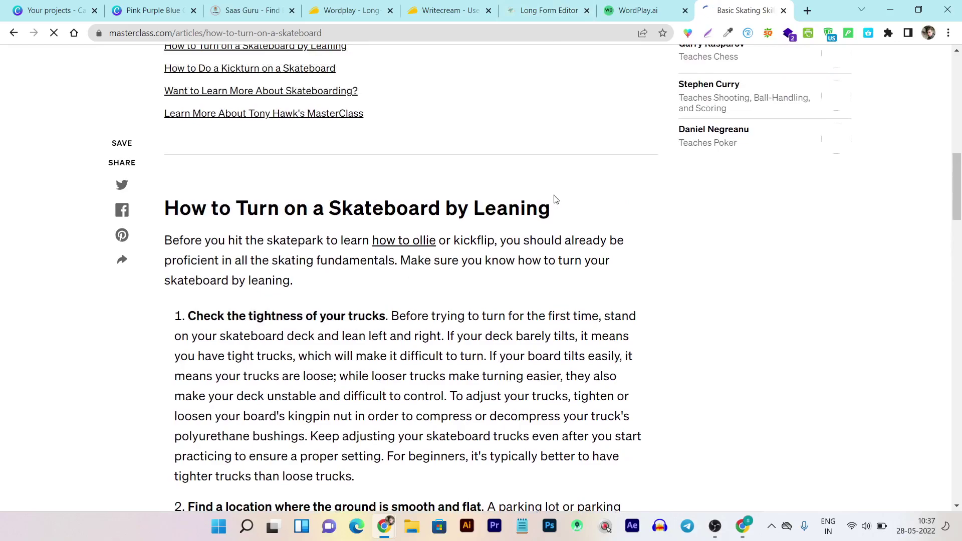
left_click_drag(570, 203, 169, 214)
key("ctrl+c")
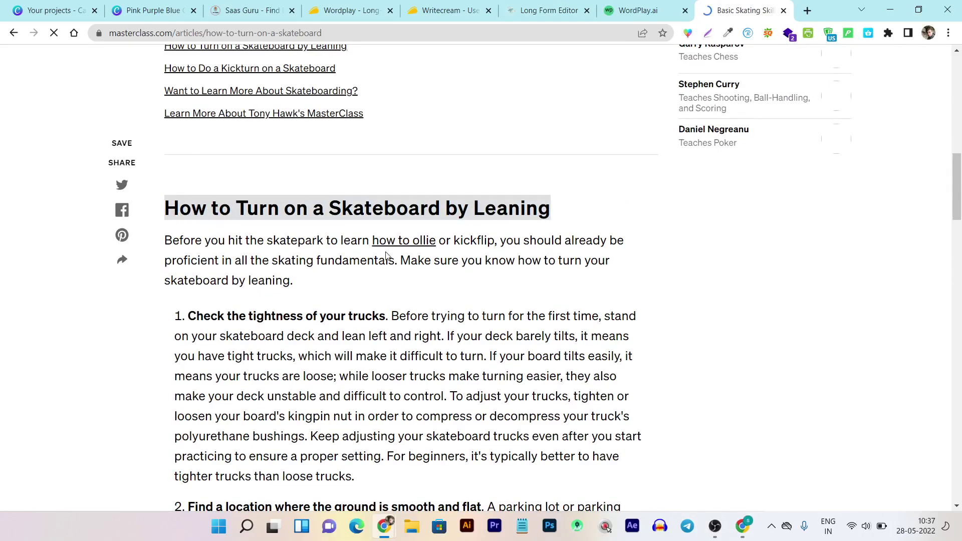
key("ctrl+shift+Tab")
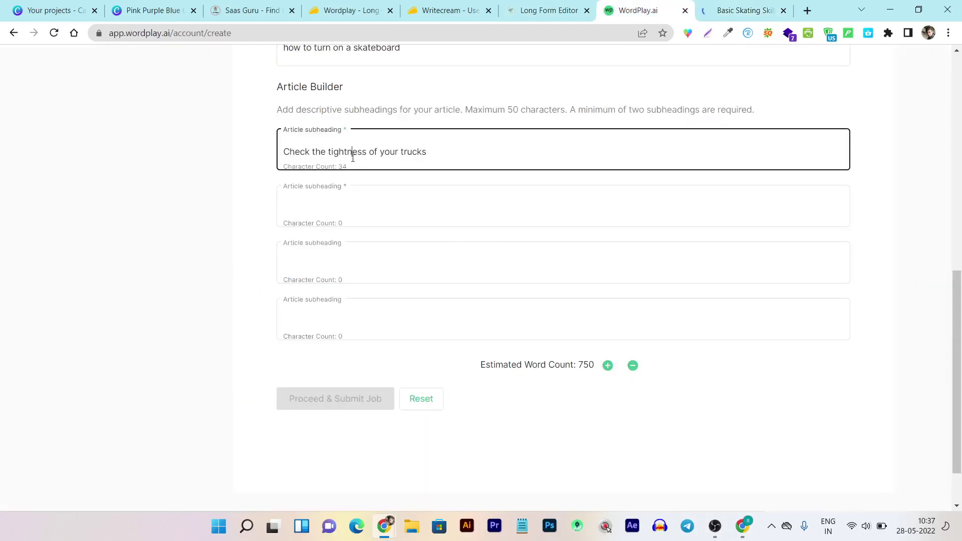
triple_click(352, 156)
key("ctrl+v")
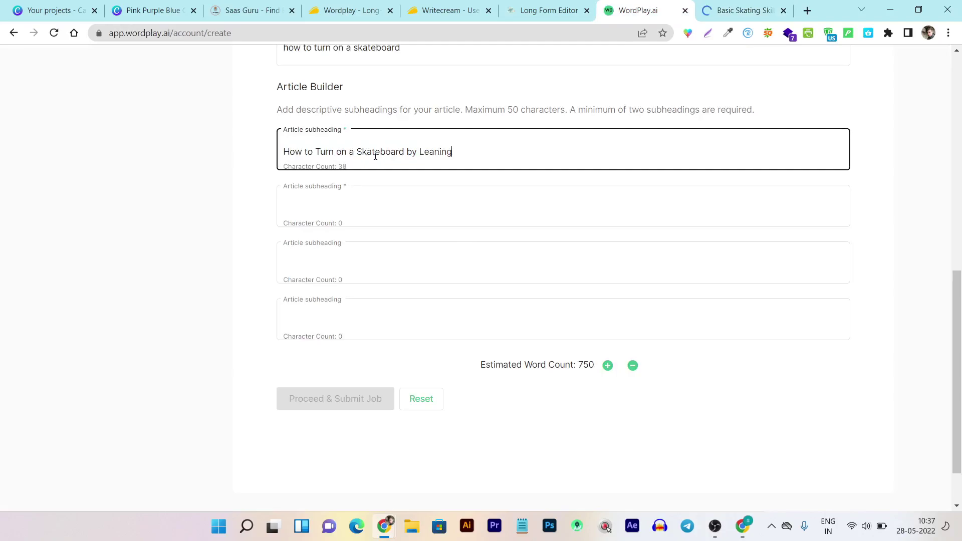
Copy the MasterClass heading "How to Do a Kickturn on a Skateboard" into the second article subheading and submit the job.
left_click(740, 10)
scroll(654, 162, "down", 10)
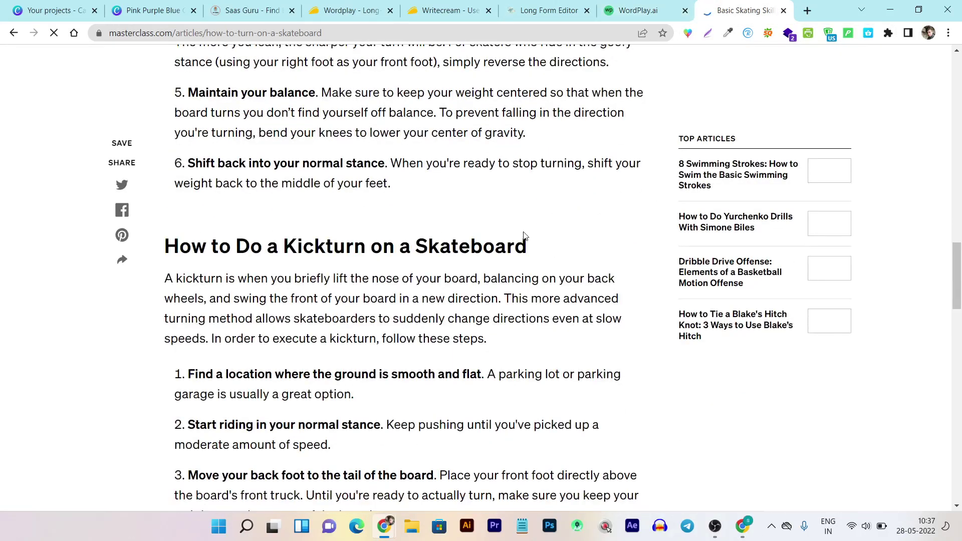
left_click_drag(526, 245, 154, 249)
key("ctrl+c")
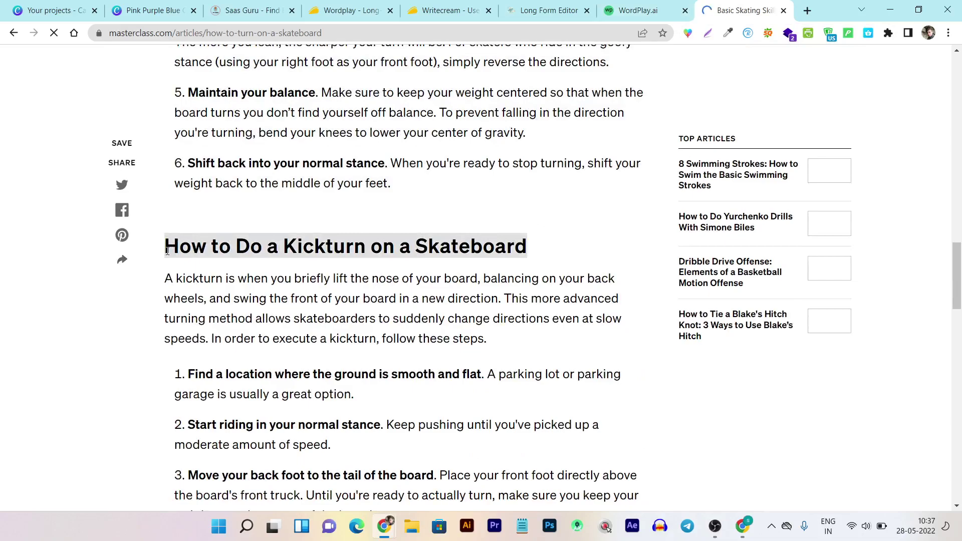
left_click(637, 10)
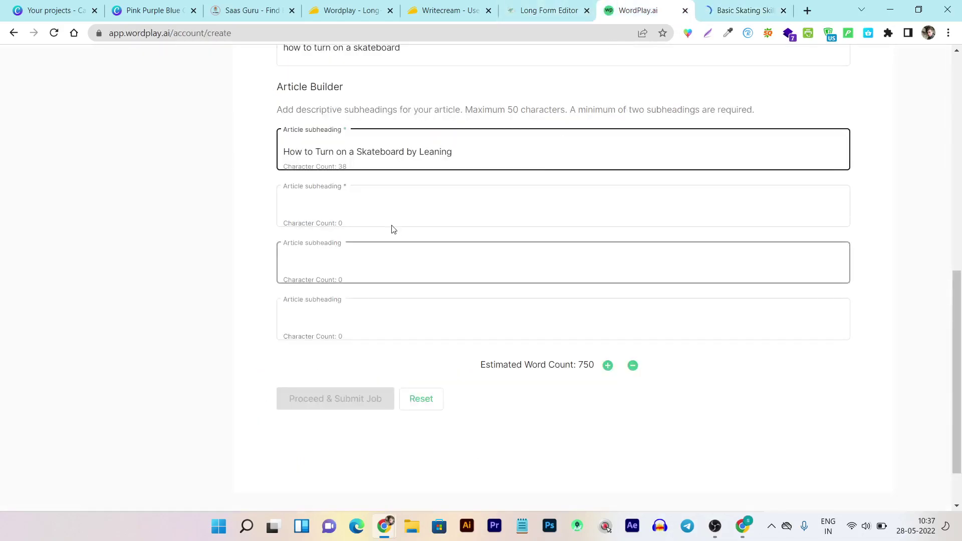
left_click(361, 206)
key("ctrl+v")
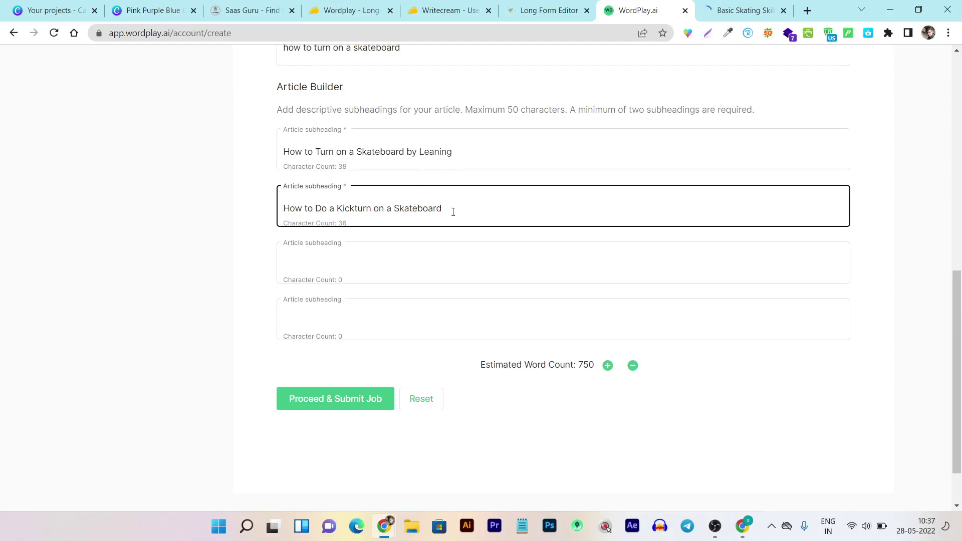
left_click(316, 404)
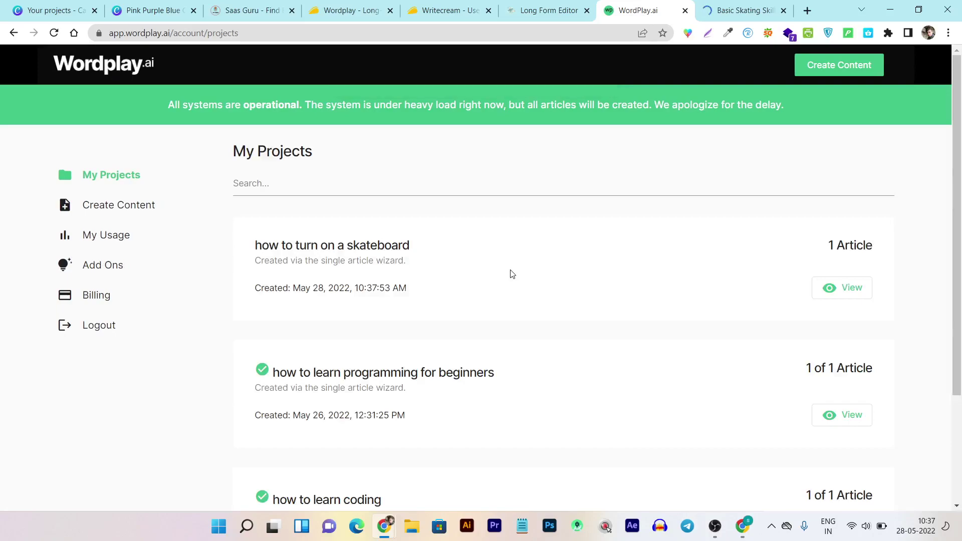
Look through the project list and view the "how to turn on a skateboard" project's details.
scroll(445, 298, "down", 1)
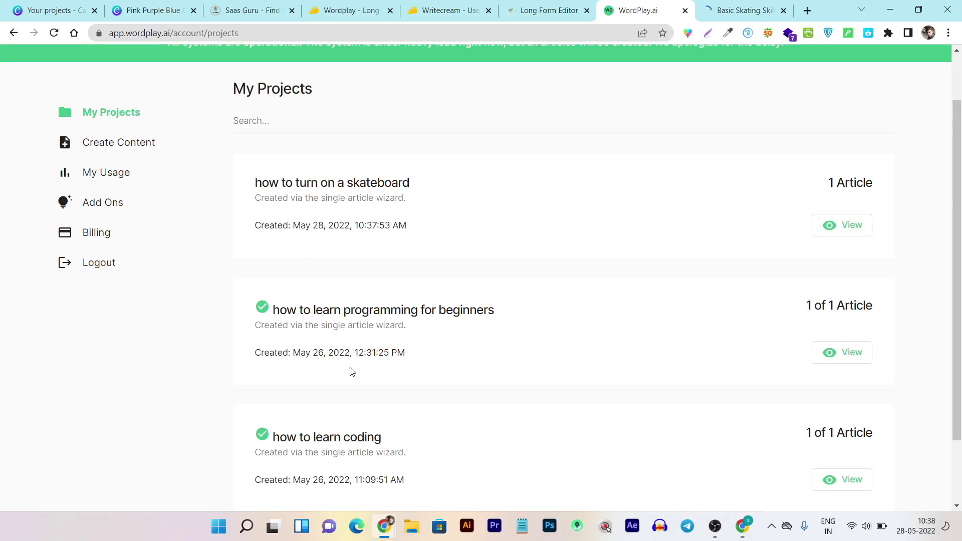
scroll(375, 298, "up", 2)
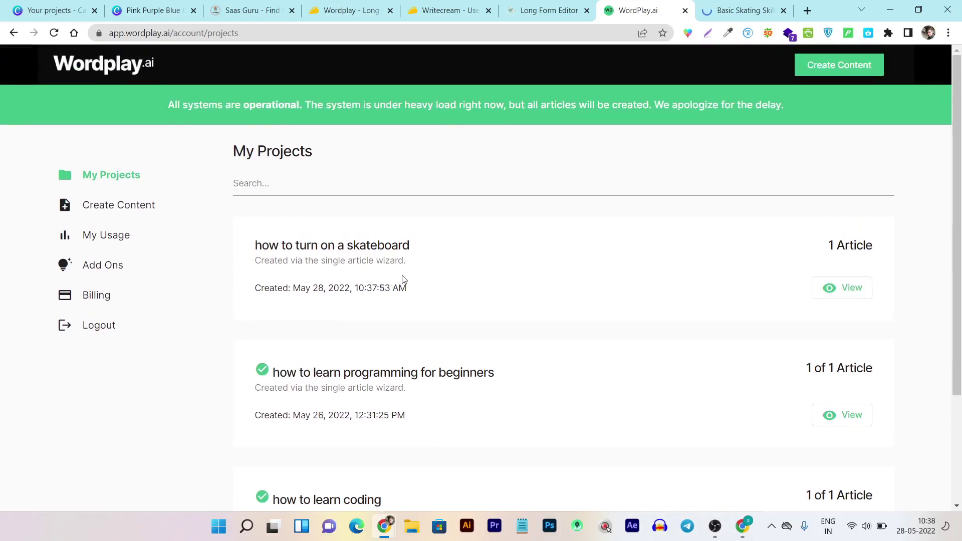
scroll(404, 280, "down", 3)
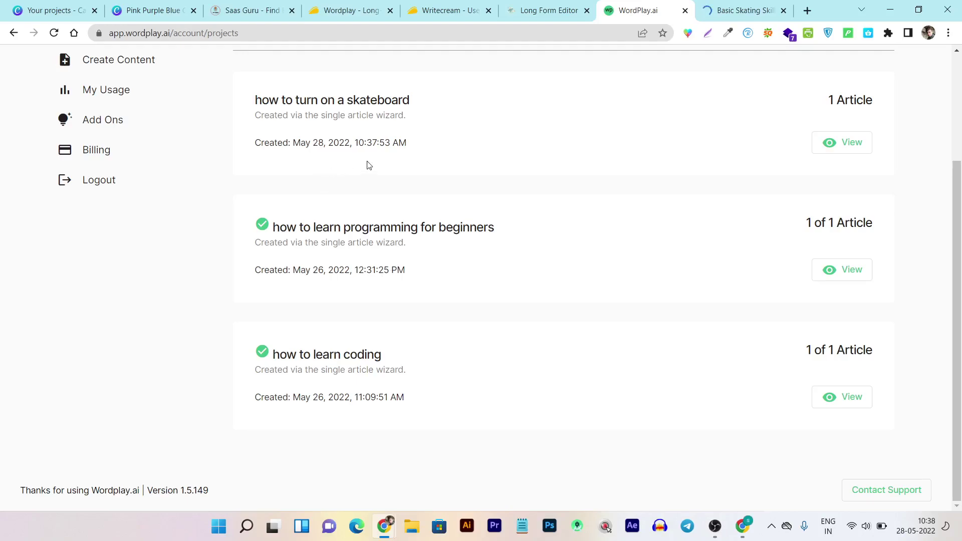
scroll(428, 159, "up", 3)
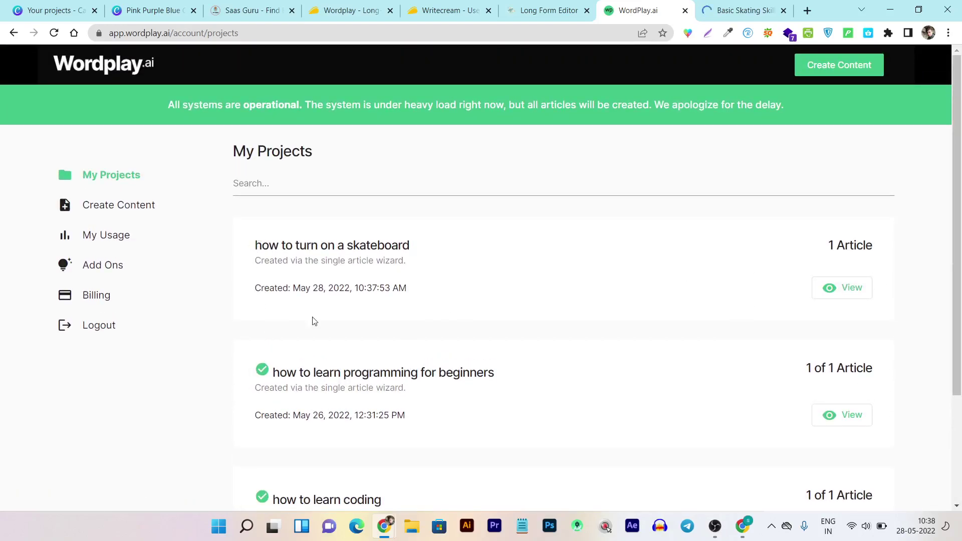
left_click(843, 292)
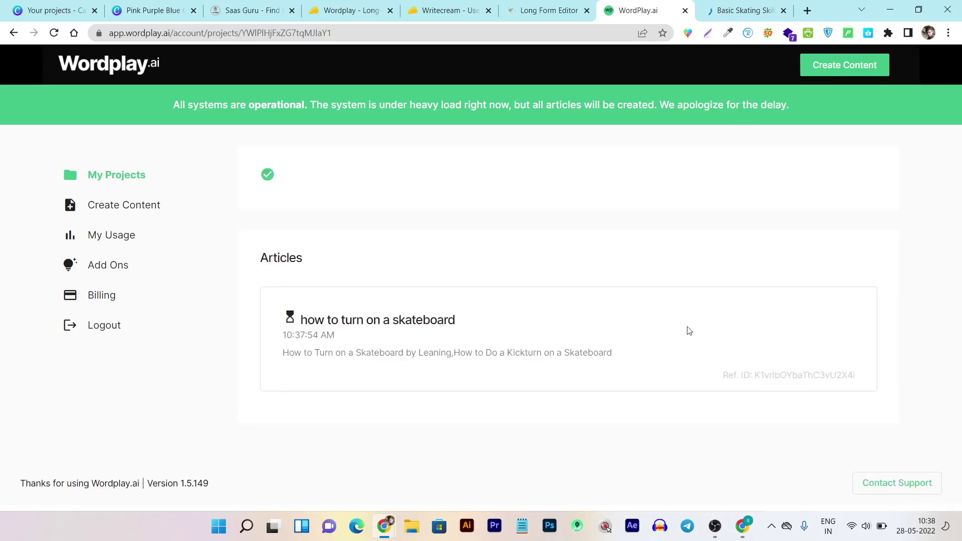
scroll(358, 354, "down", 1)
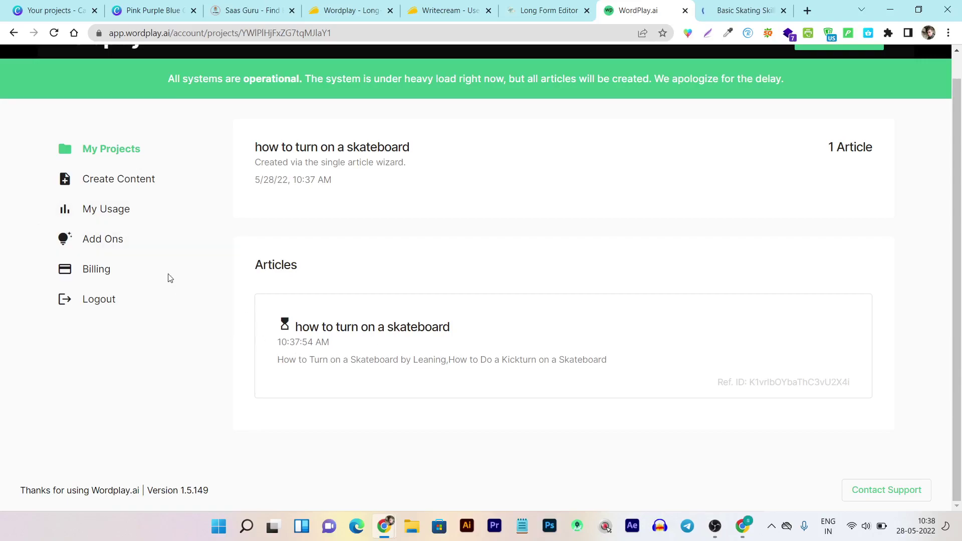
Return to the project list, view "how to learn programming for beginners", and preview its article.
left_click(113, 155)
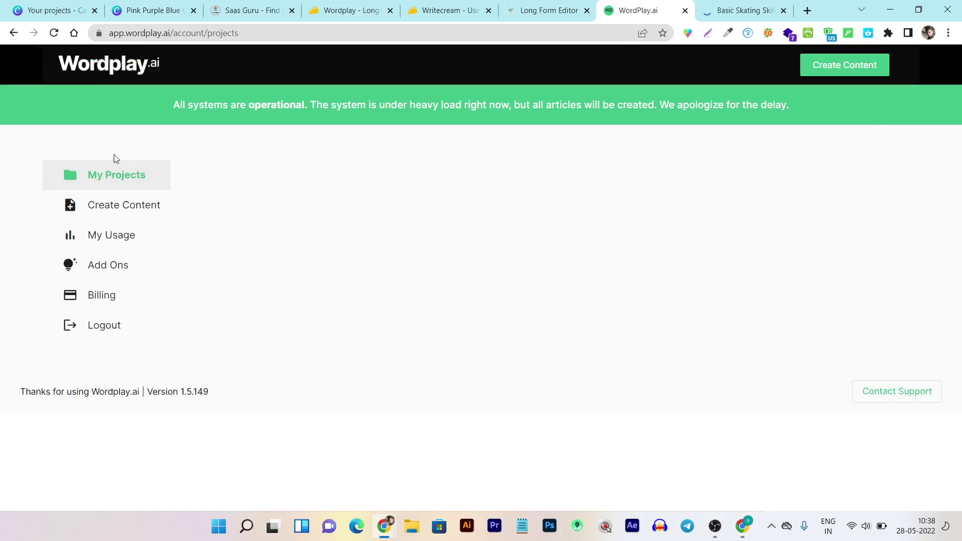
scroll(511, 258, "down", 3)
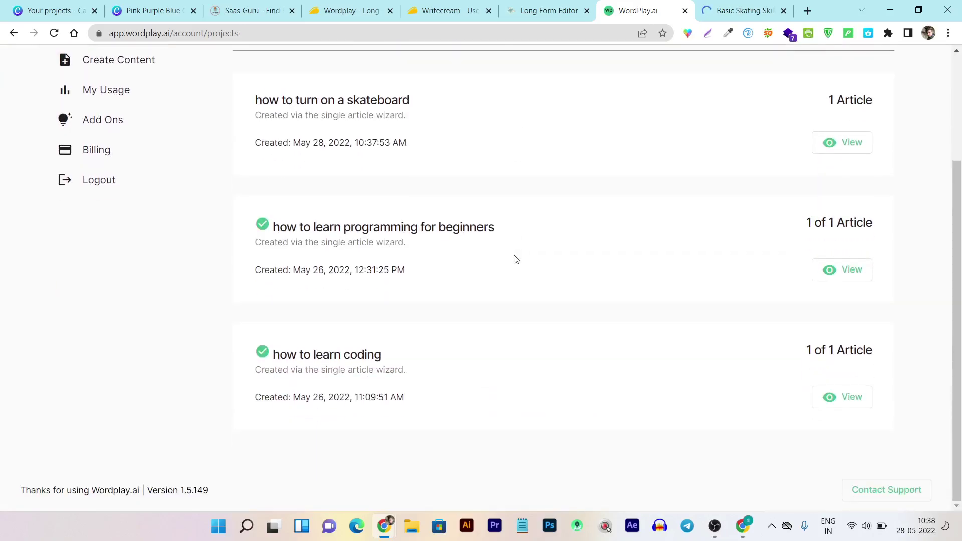
left_click(854, 273)
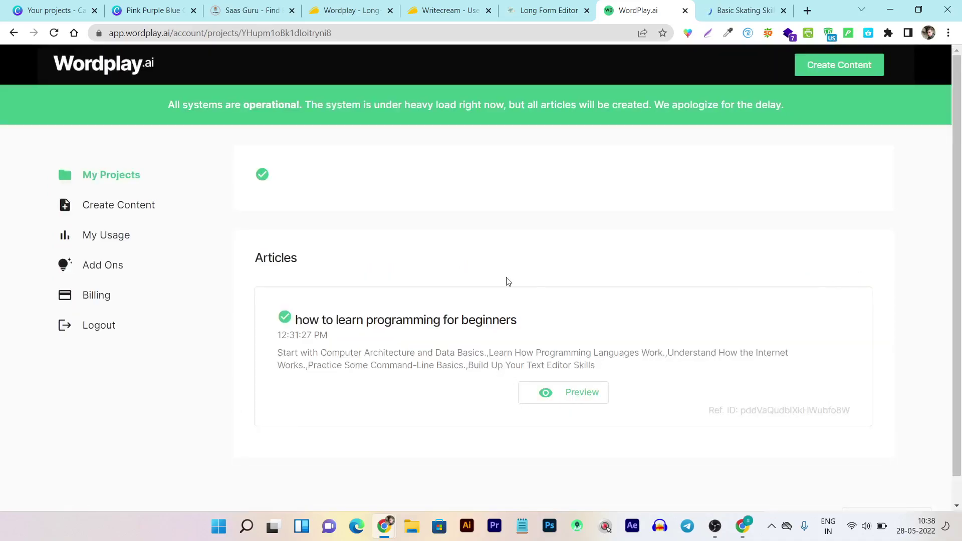
scroll(371, 318, "down", 1)
scroll(511, 382, "down", 2)
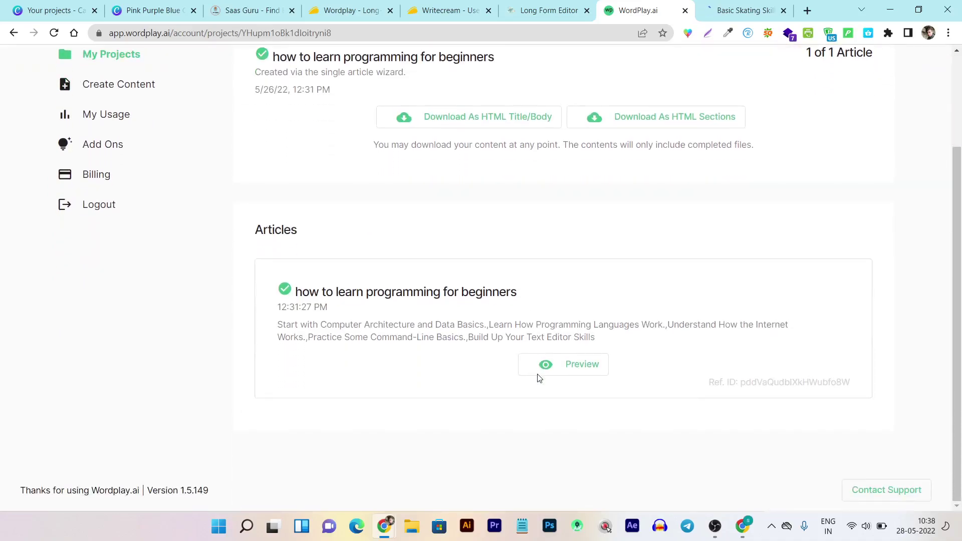
left_click(568, 371)
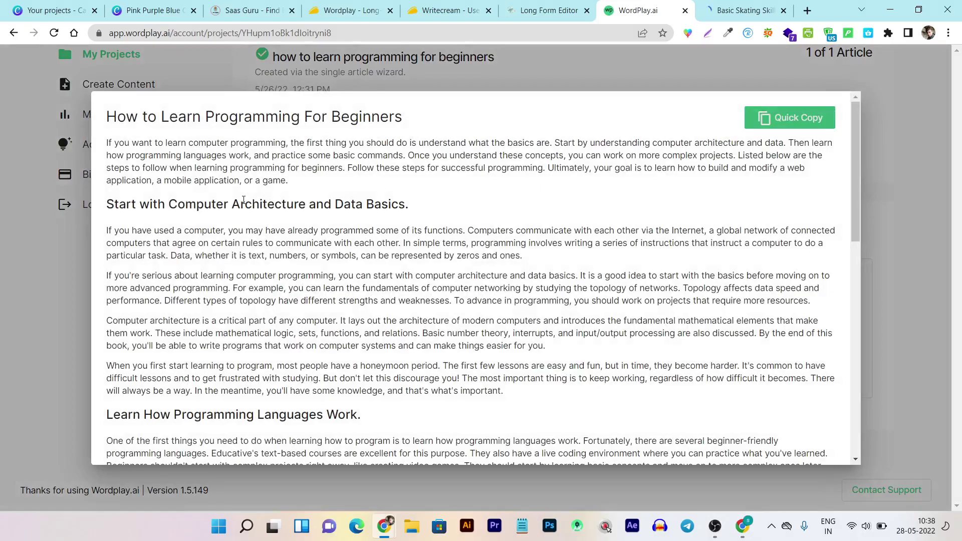
Skim the previewed programming article from start to end, highlighting its title "How to Learn Programming For Beginners".
scroll(232, 170, "down", 5)
scroll(251, 200, "up", 1)
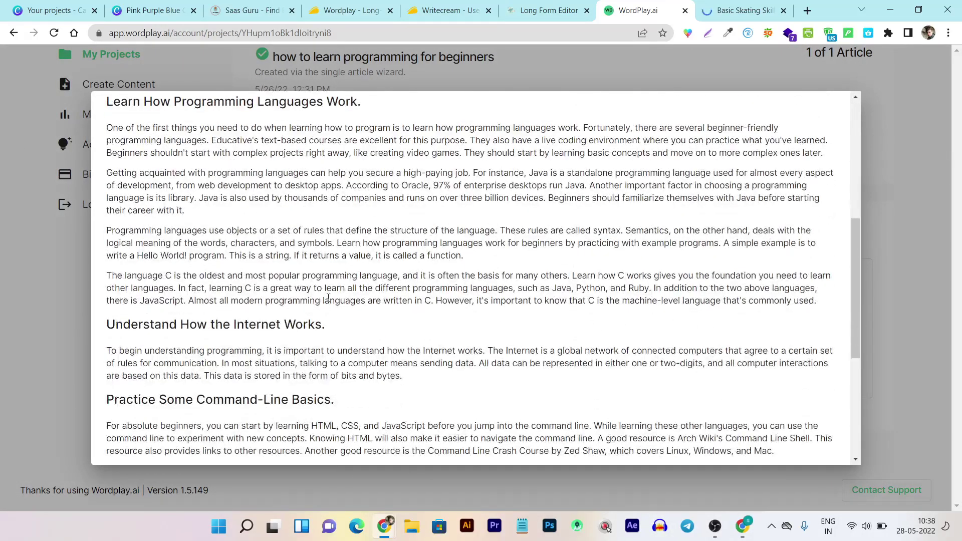
scroll(301, 250, "down", 6)
scroll(335, 284, "up", 6)
scroll(335, 285, "up", 5)
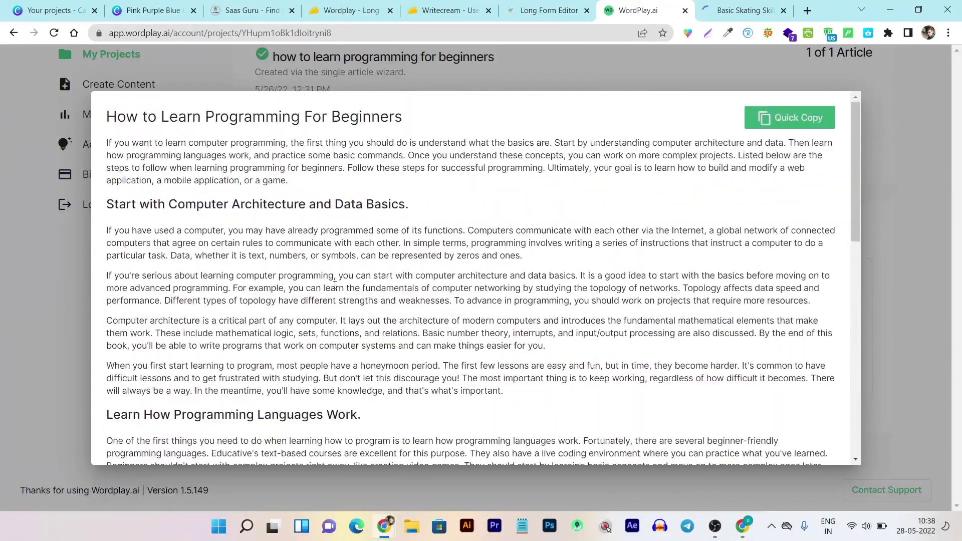
left_click_drag(110, 205, 407, 204)
left_click(408, 126)
left_click_drag(393, 118, 109, 116)
scroll(212, 257, "down", 10)
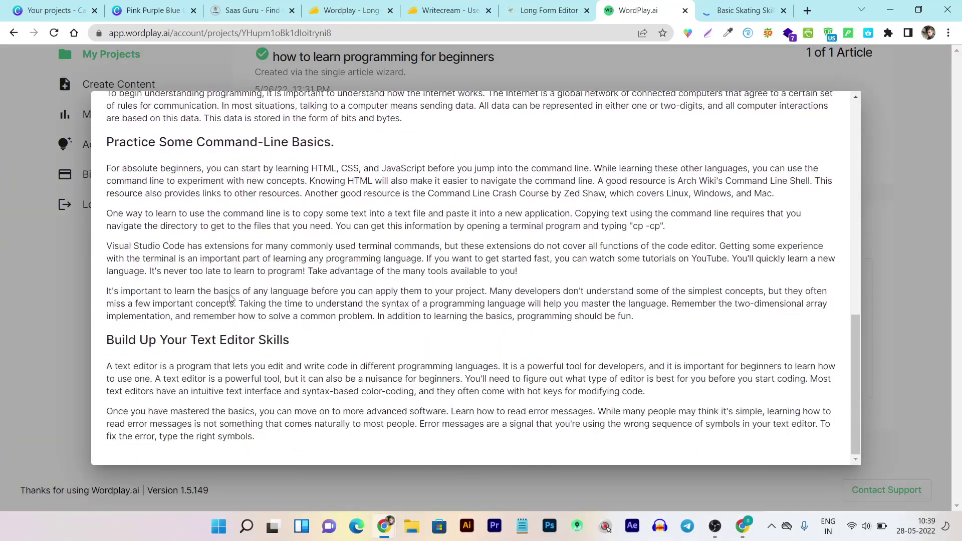
scroll(350, 331, "up", 10)
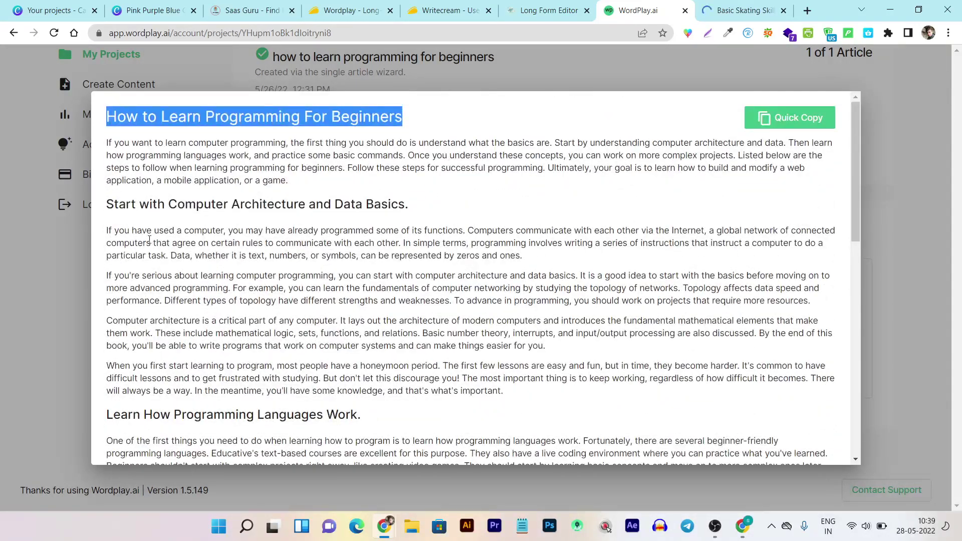
Examine the subheadings "Start with Computer Architecture and Data Basics." and "Learn How Programming Languages Work." by highlighting each one.
left_click_drag(108, 203, 417, 206)
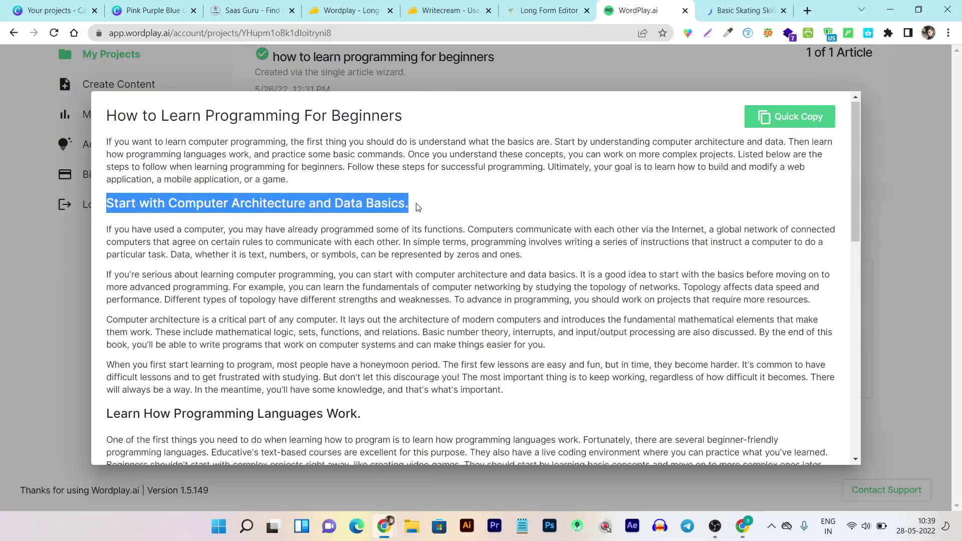
scroll(192, 220, "down", 4)
left_click_drag(107, 231, 399, 238)
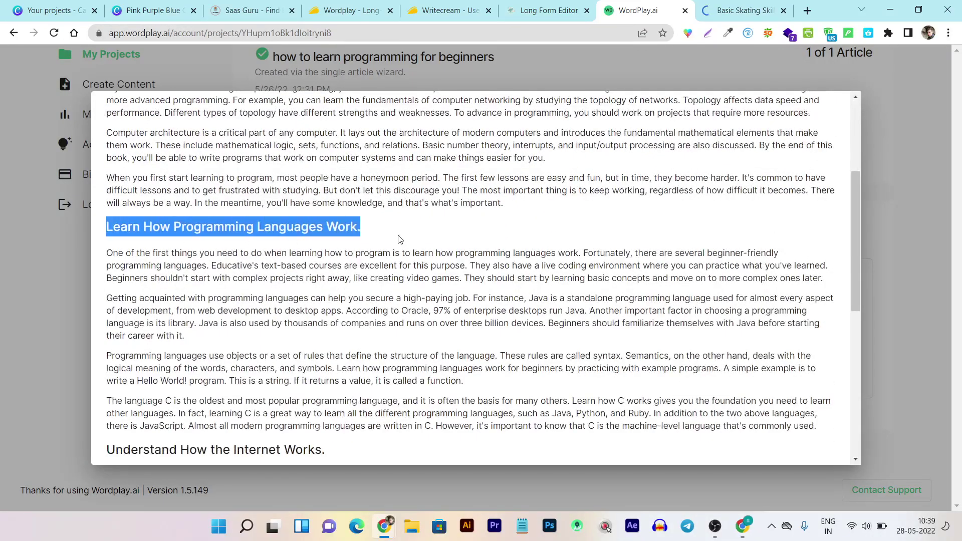
scroll(399, 236, "up", 4)
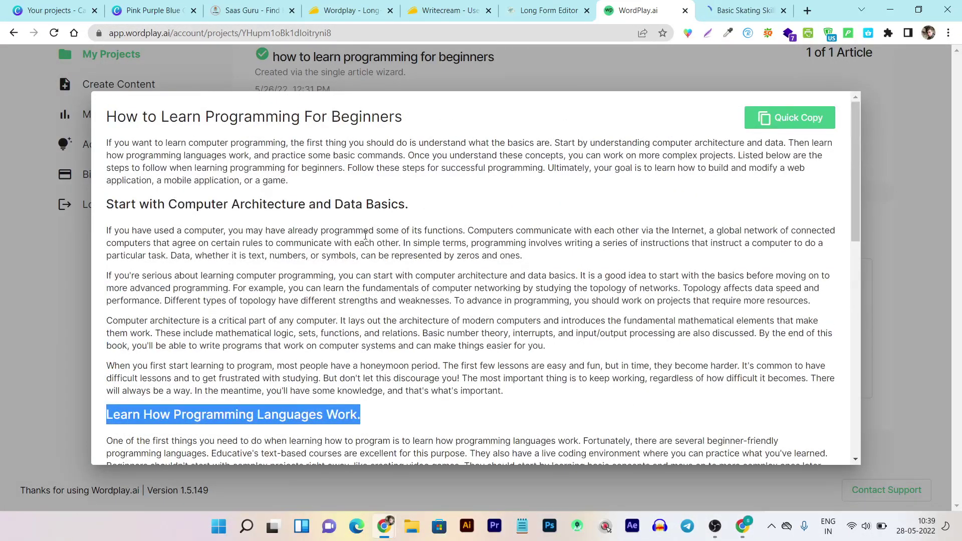
left_click(98, 231)
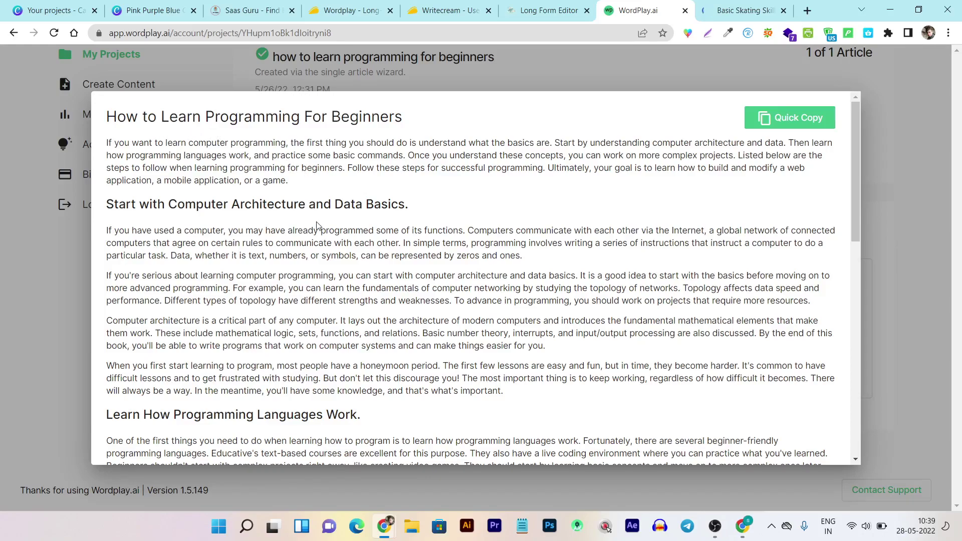
Highlight the opening text under "Start with Computer Architecture and Data Basics." from "If you have used a computer" through "the Internet".
scroll(317, 225, "down", 1)
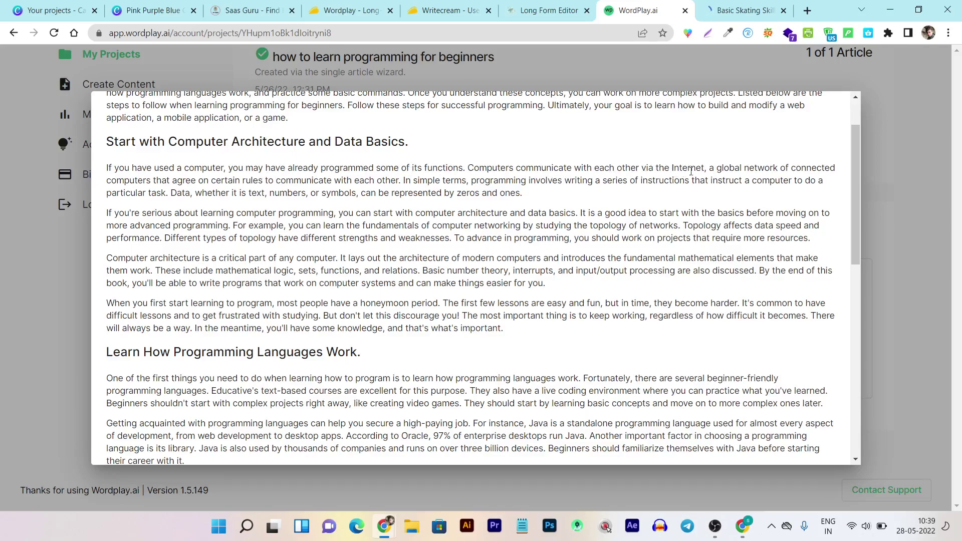
left_click_drag(705, 165, 106, 167)
scroll(617, 205, "up", 1)
scroll(618, 204, "up", 2)
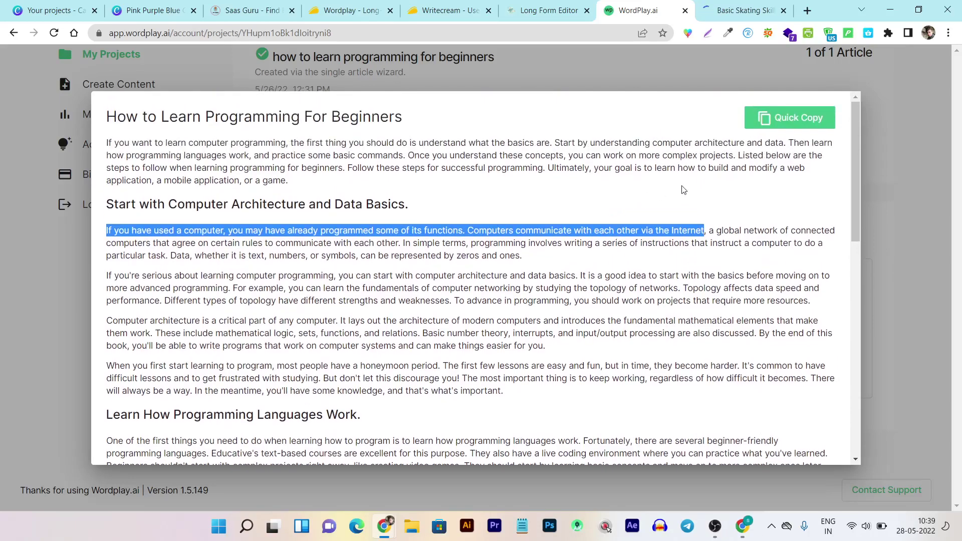
Close the article preview, check the queued and completed articles under My Usage, and return to the project list.
left_click(905, 170)
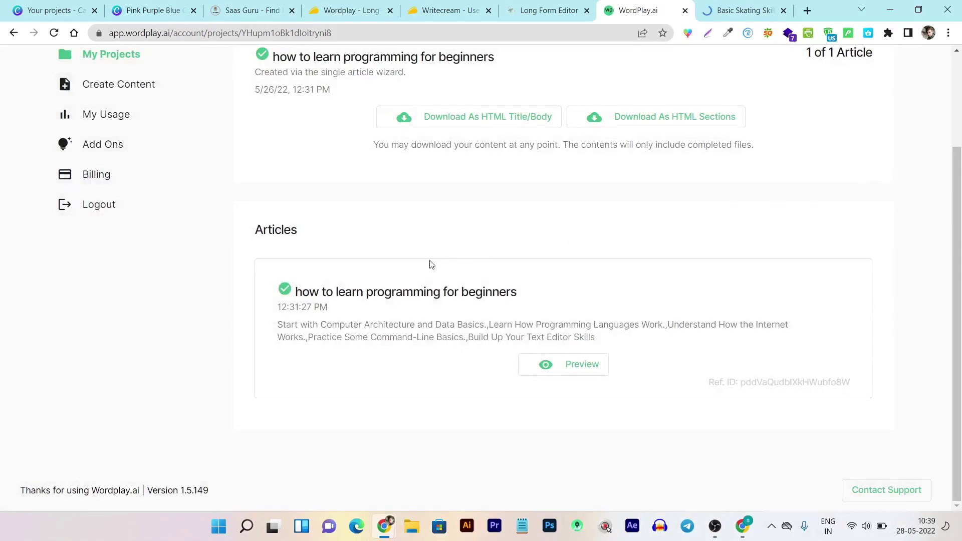
scroll(353, 260, "up", 3)
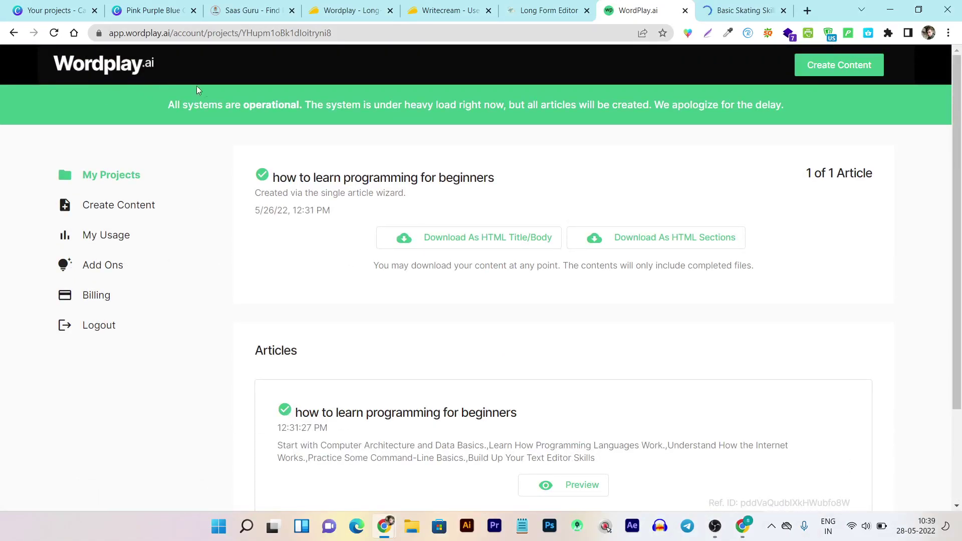
left_click(106, 244)
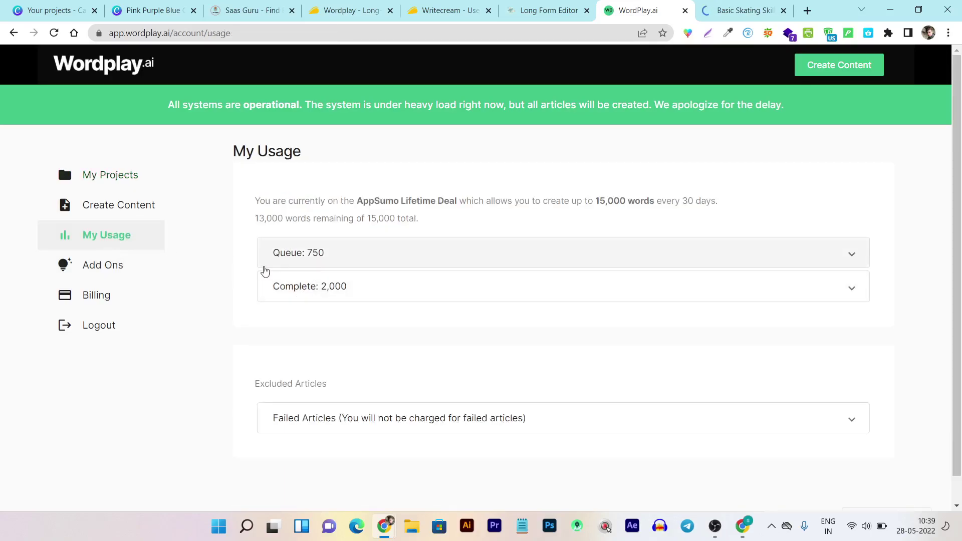
left_click(388, 262)
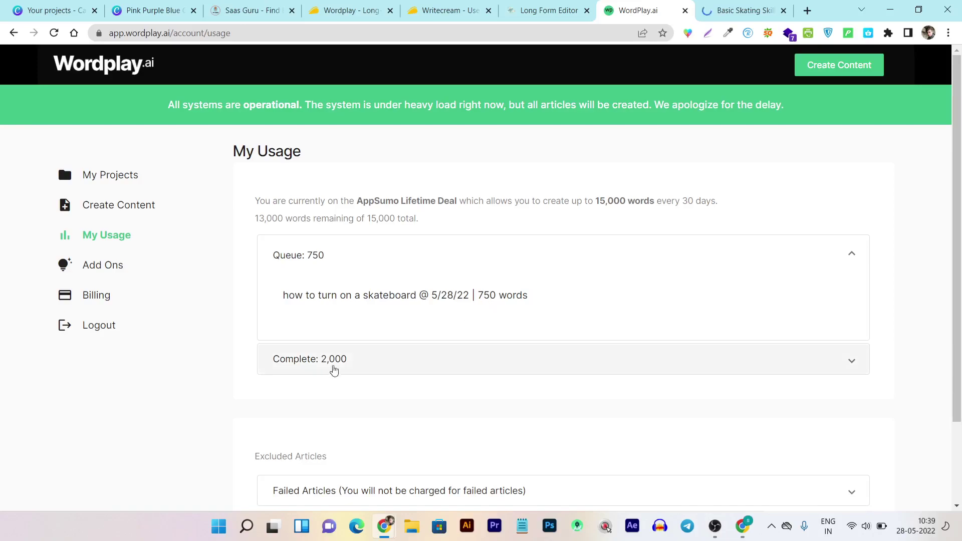
left_click(393, 368)
scroll(373, 308, "down", 3)
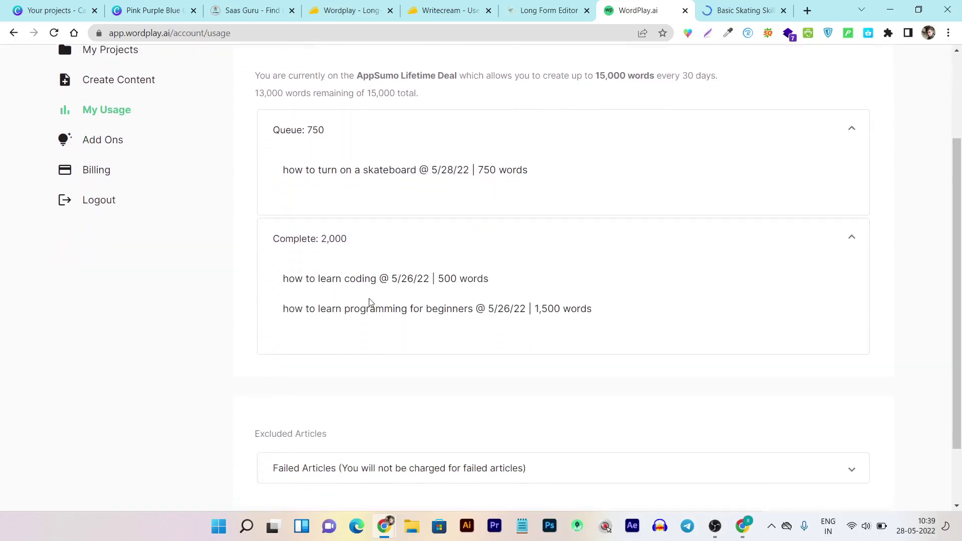
scroll(433, 268, "up", 3)
left_click(440, 267)
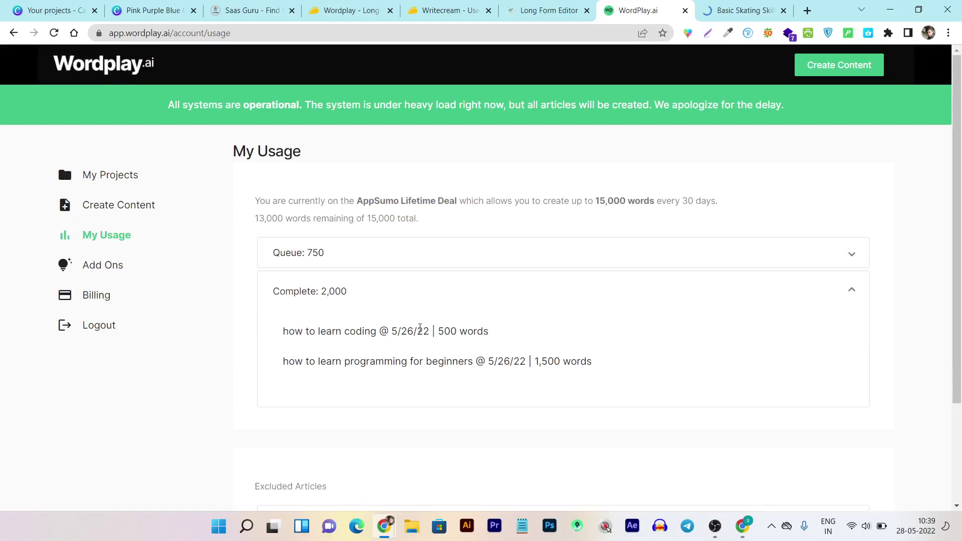
left_click(416, 303)
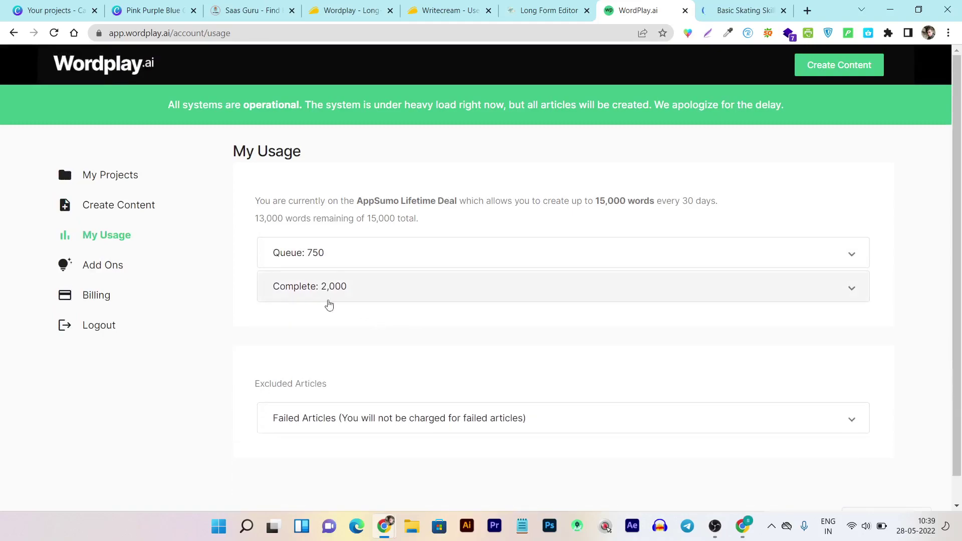
left_click(115, 181)
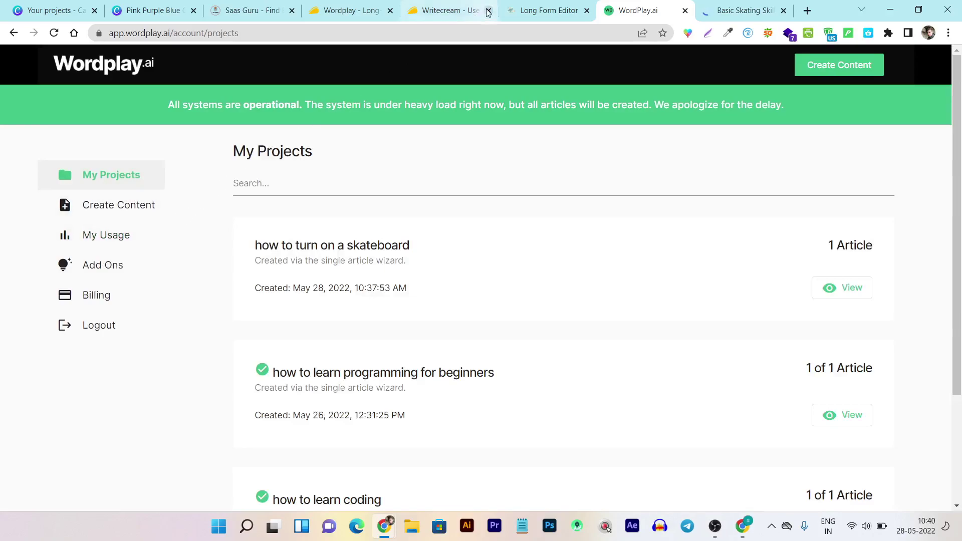
Switch to the Writecream long-form editor and look through the blog ideas, outline and intro about social media goals.
left_click(522, 6)
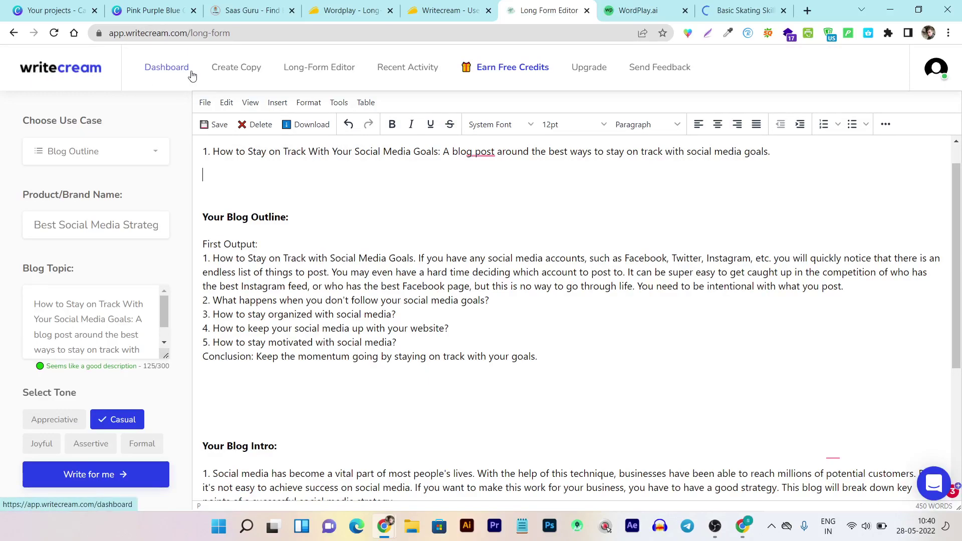
scroll(423, 248, "down", 4)
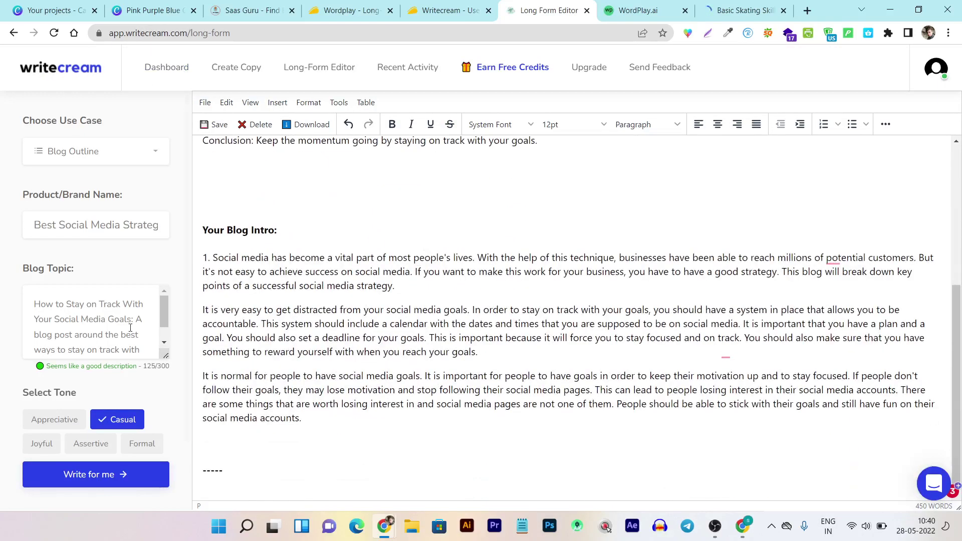
scroll(350, 262, "up", 5)
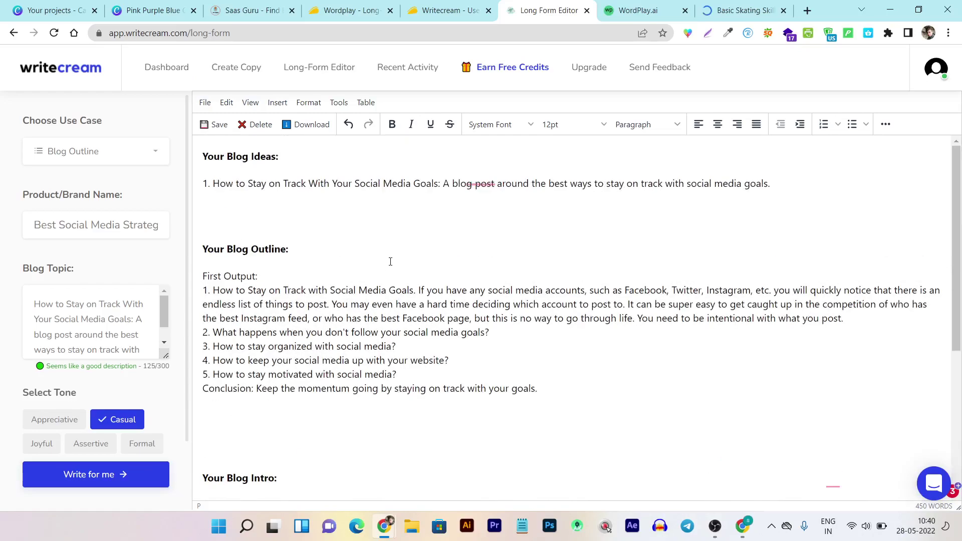
Browse the available use cases for the long-form editor, keeping Blog Outline selected.
left_click(73, 151)
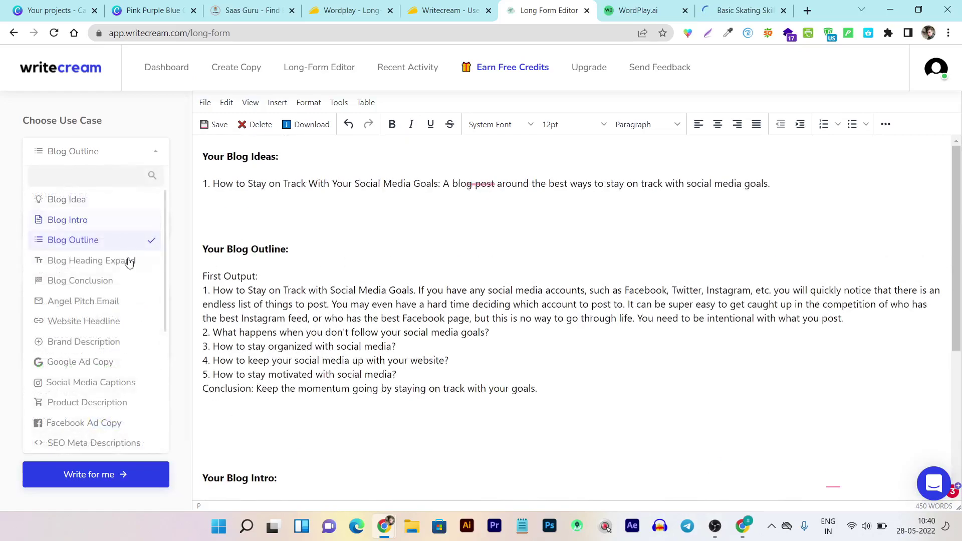
scroll(120, 313, "down", 4)
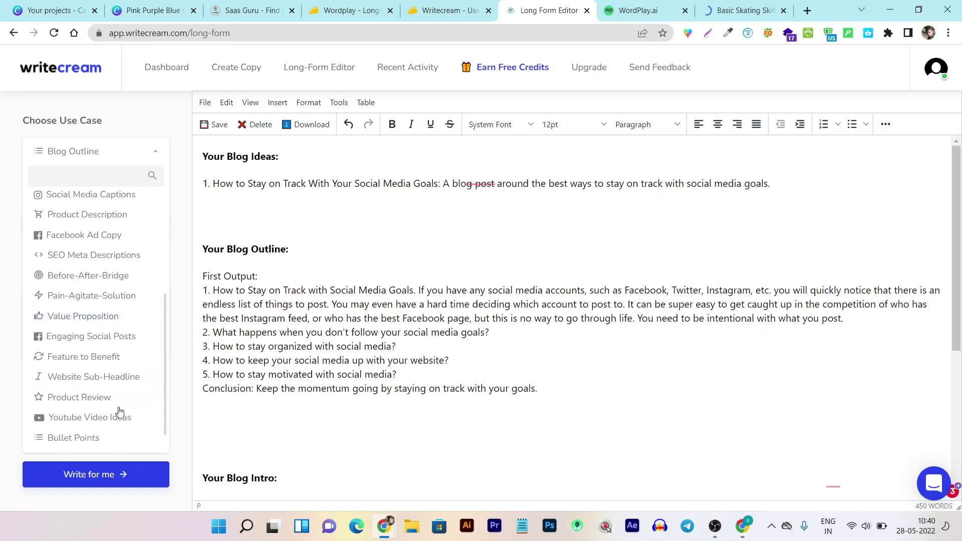
scroll(119, 416, "up", 5)
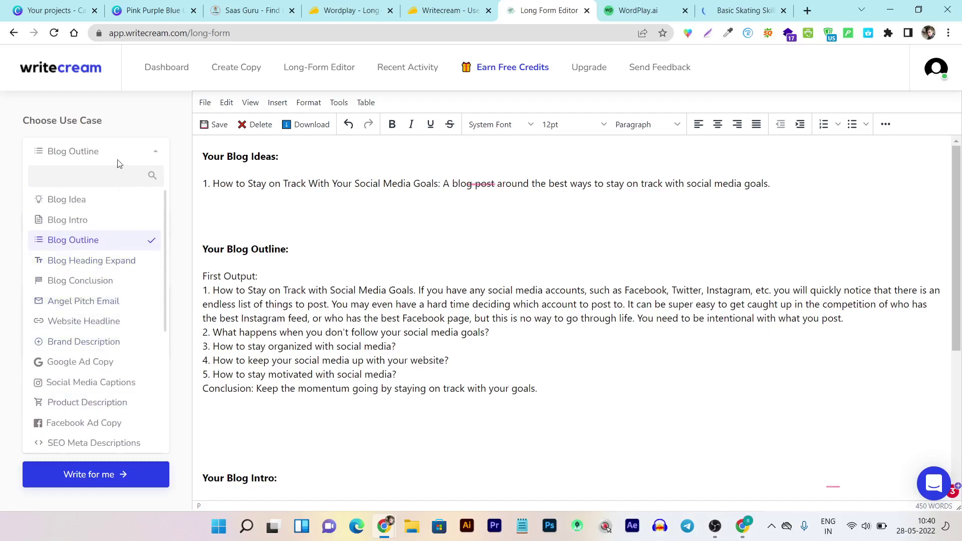
left_click(123, 120)
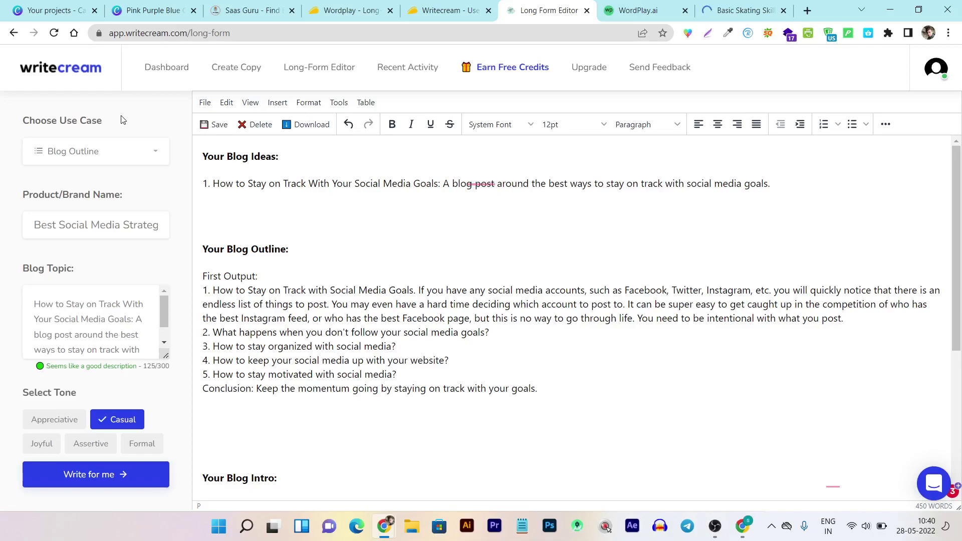
Open the Writecream dashboard and look over the content types it offers.
left_click(161, 65)
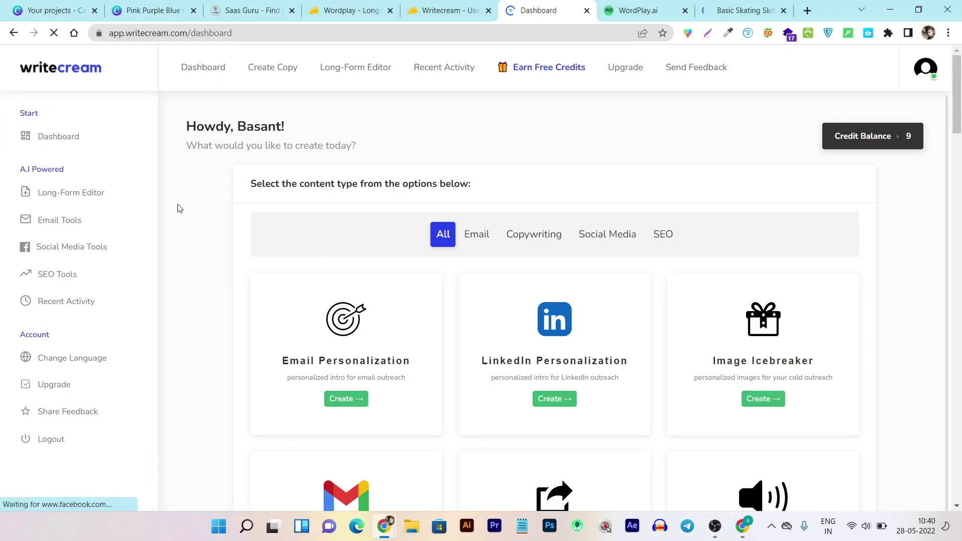
scroll(189, 240, "down", 4)
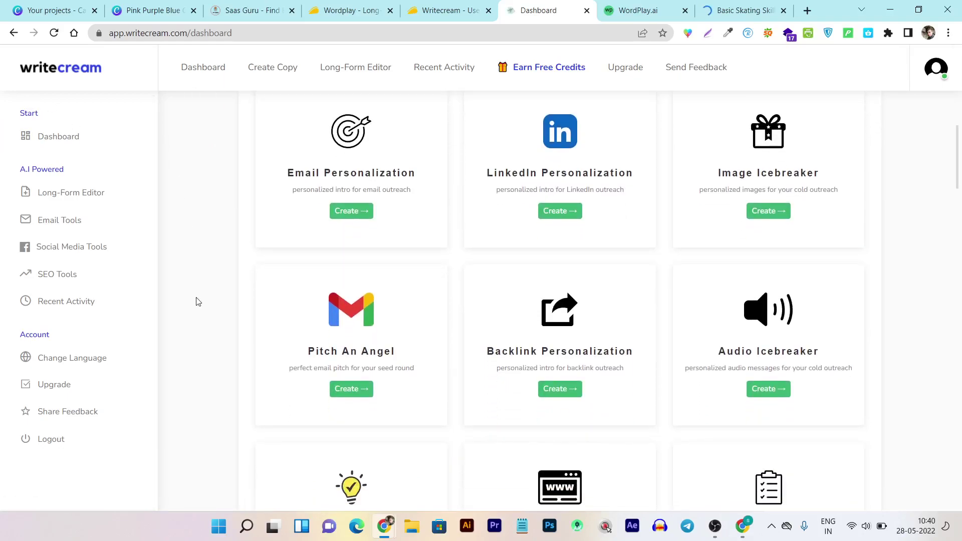
scroll(197, 306, "up", 4)
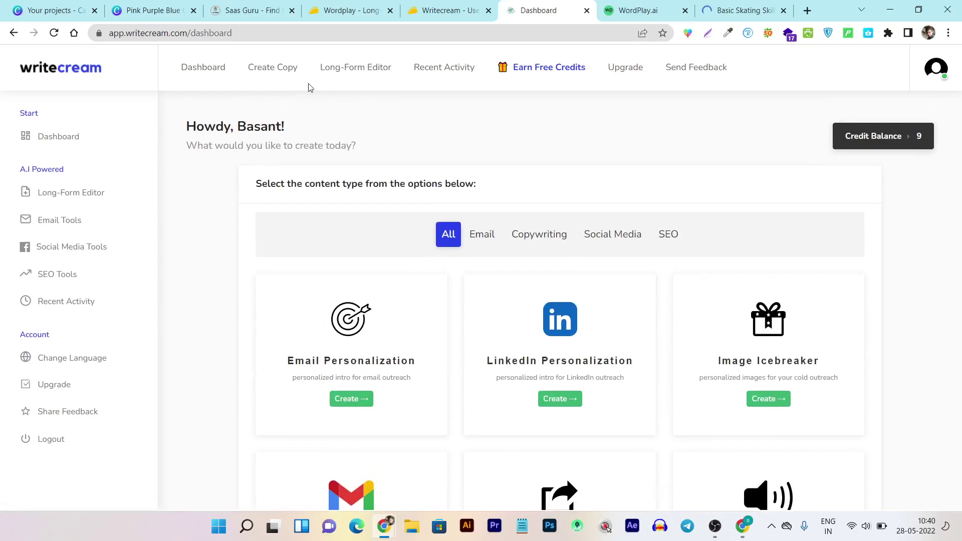
Switch to Wordplay.ai, look over the project list, and examine the single-article form on the Create Content page.
key("ctrl+Tab")
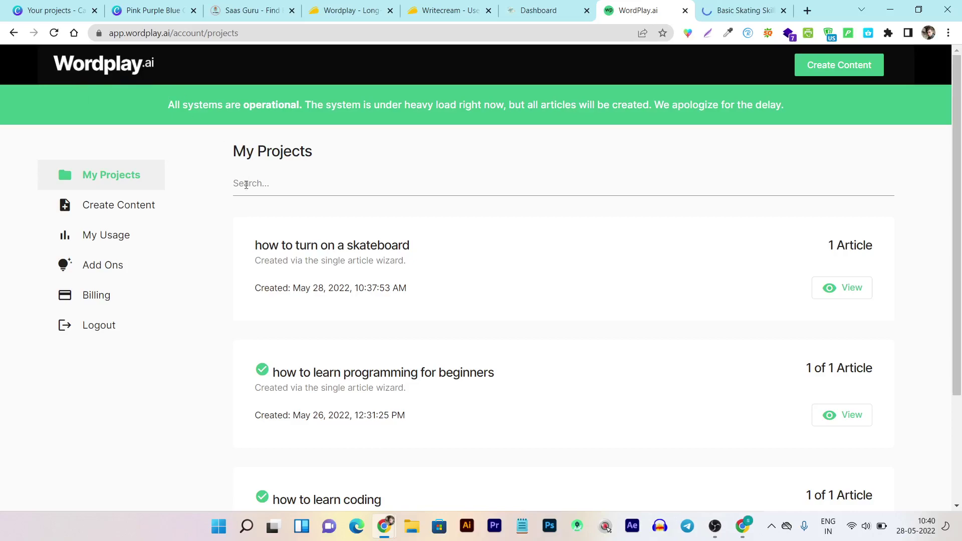
scroll(219, 257, "down", 3)
scroll(222, 258, "up", 3)
left_click(98, 211)
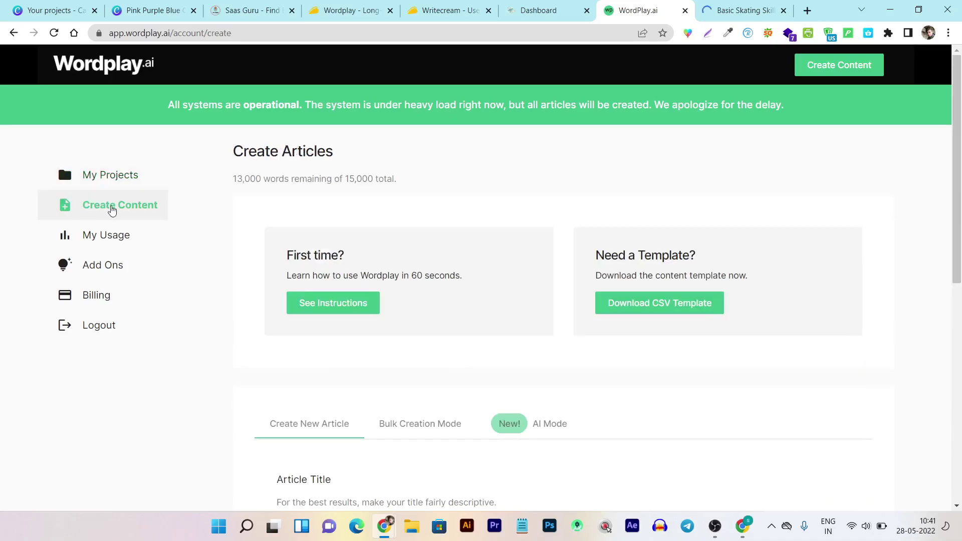
scroll(518, 223, "down", 3)
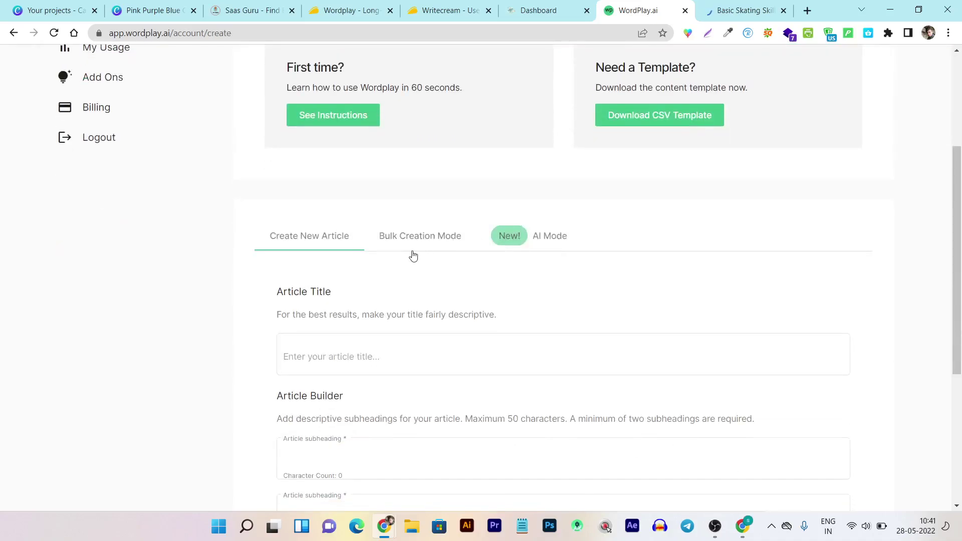
left_click(348, 357)
scroll(346, 350, "down", 3)
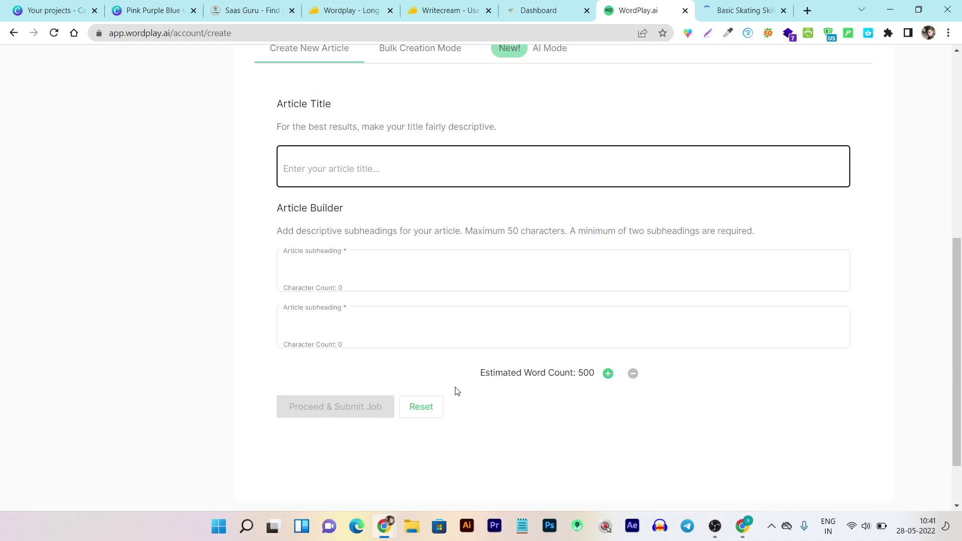
scroll(457, 390, "up", 3)
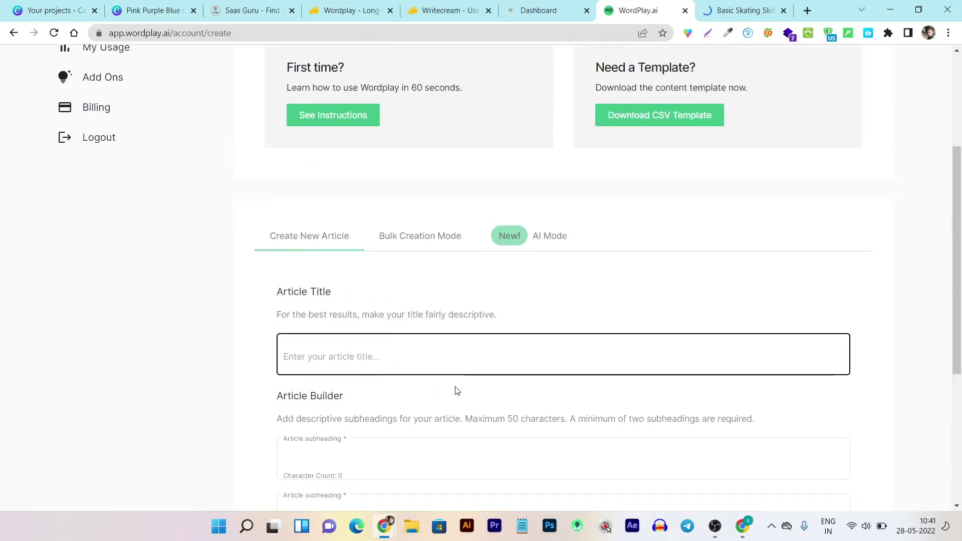
Switch to the Writecream dashboard, highlight the heading "Select the content type from the options below:", and clear the highlight.
left_click(541, 7)
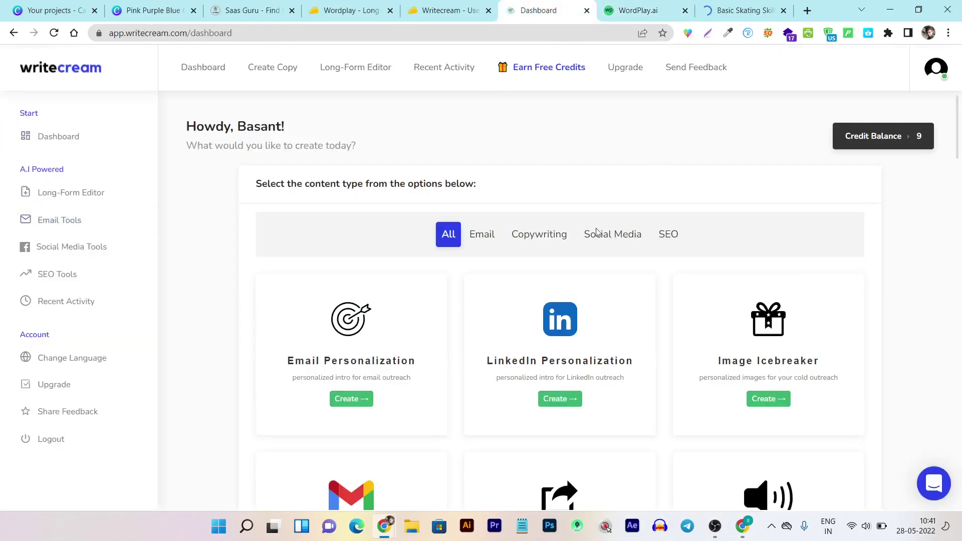
left_click_drag(250, 184, 531, 182)
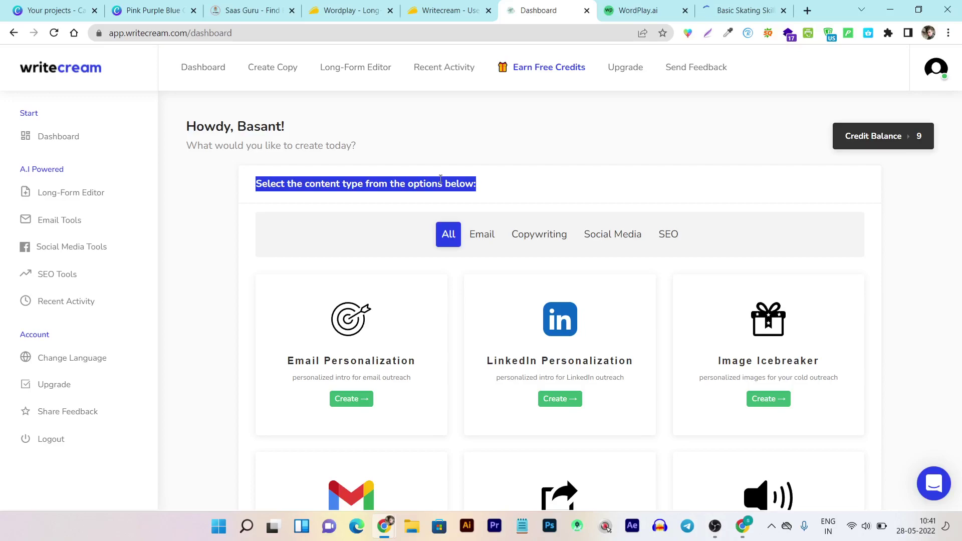
left_click(244, 185)
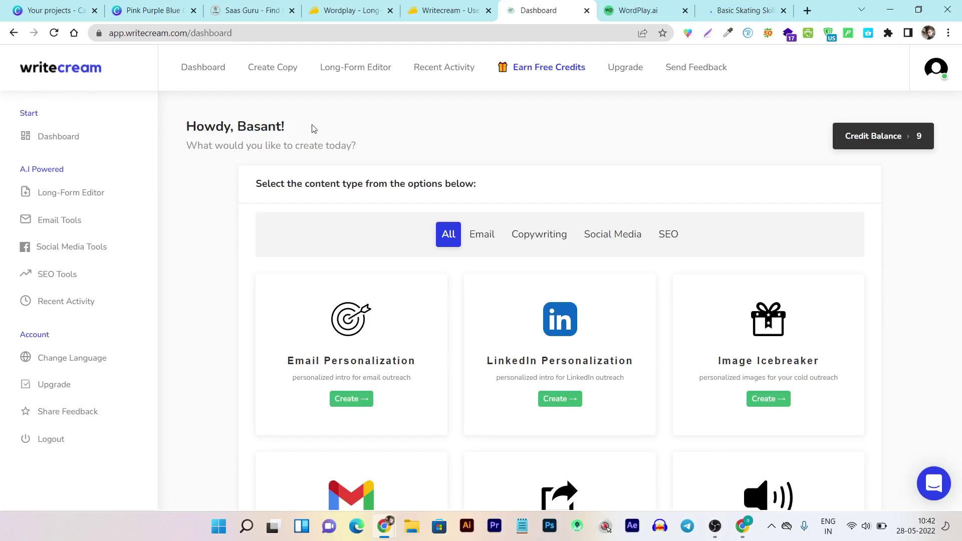
Review the Create Articles page in Wordplay.ai once more and return to the Writecream dashboard.
left_click(604, 11)
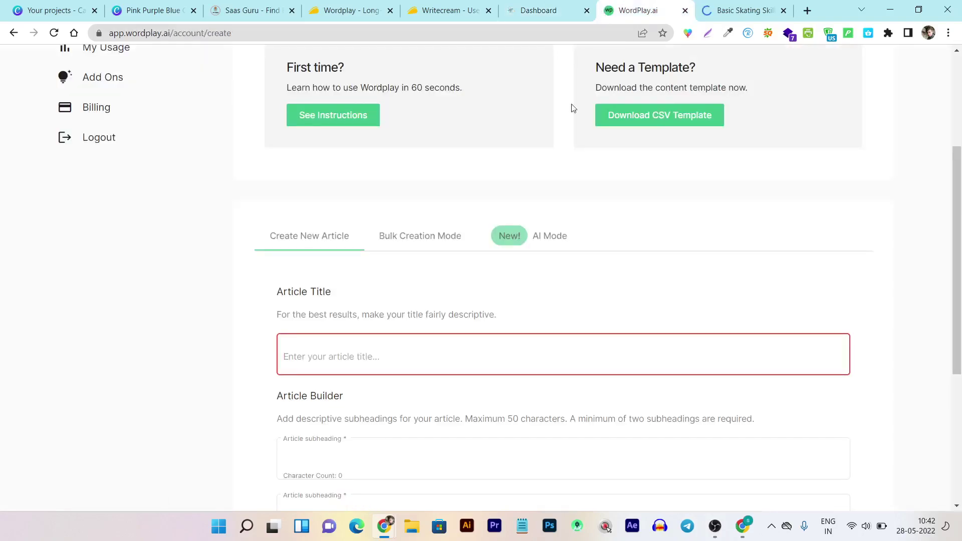
scroll(546, 165, "up", 3)
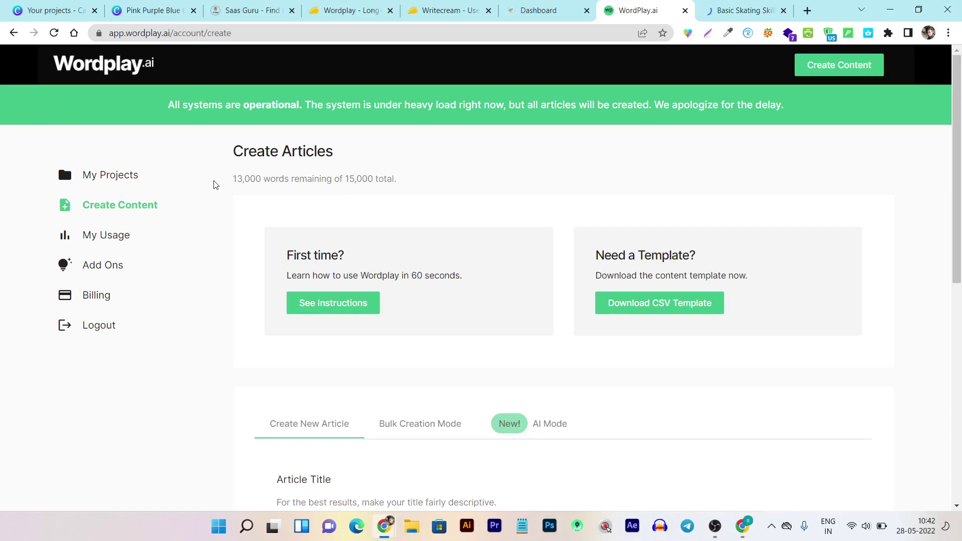
scroll(217, 196, "down", 3)
scroll(217, 195, "down", 7)
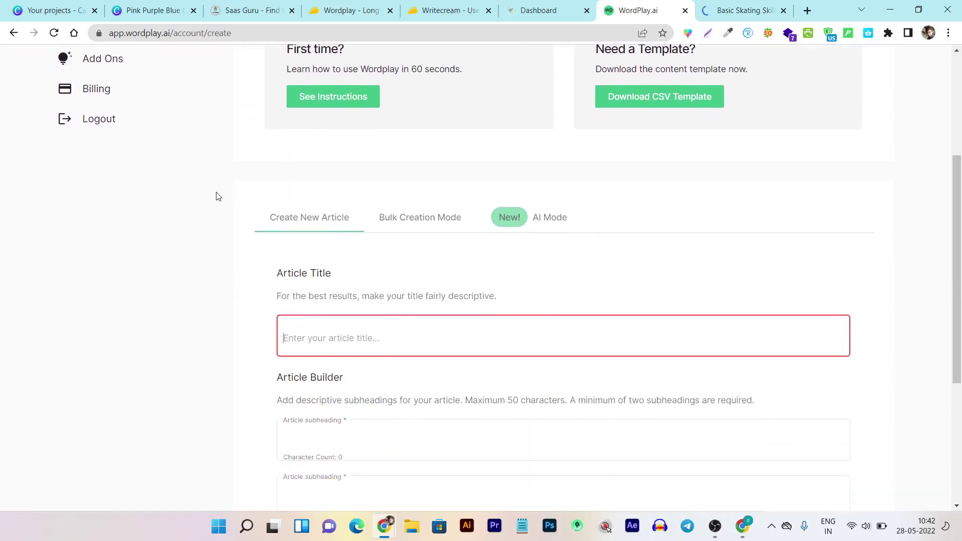
scroll(246, 206, "up", 7)
scroll(252, 207, "up", 3)
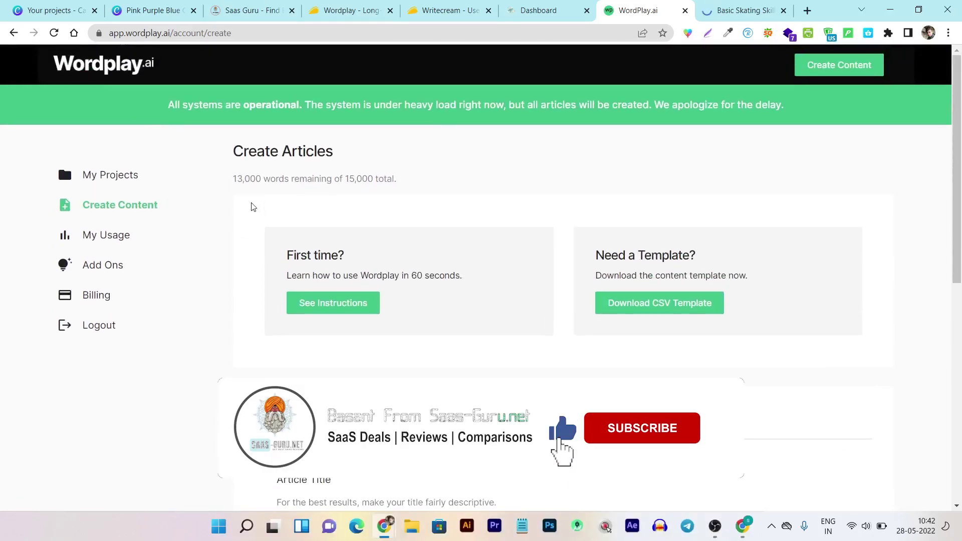
left_click(521, 11)
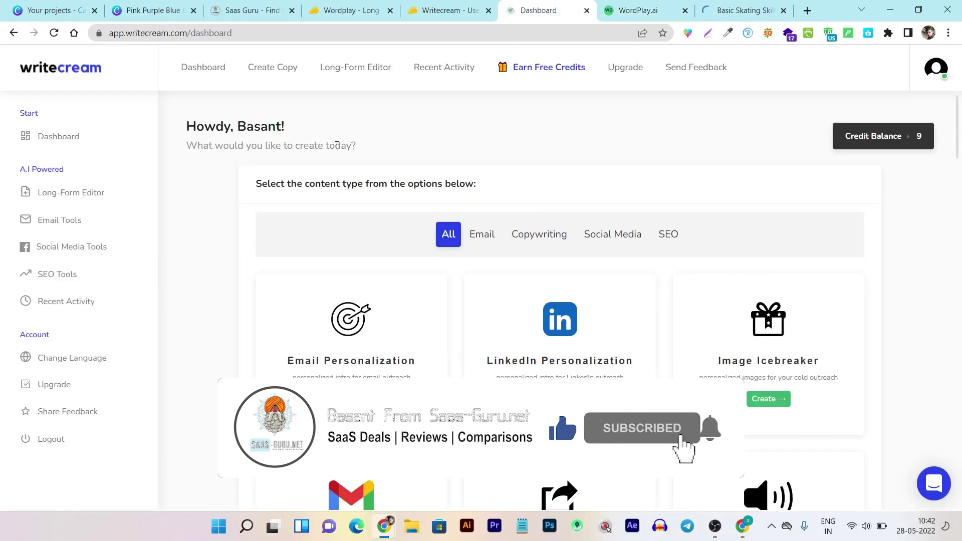